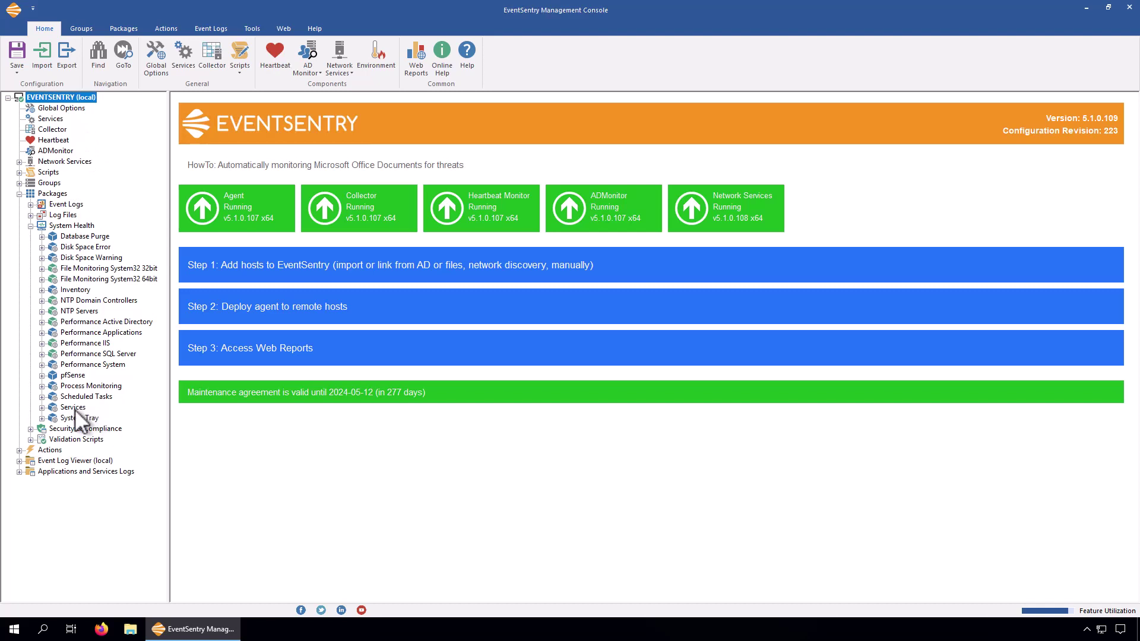
Open the service monitoring settings of the Services package under System Health
left_click(48, 409)
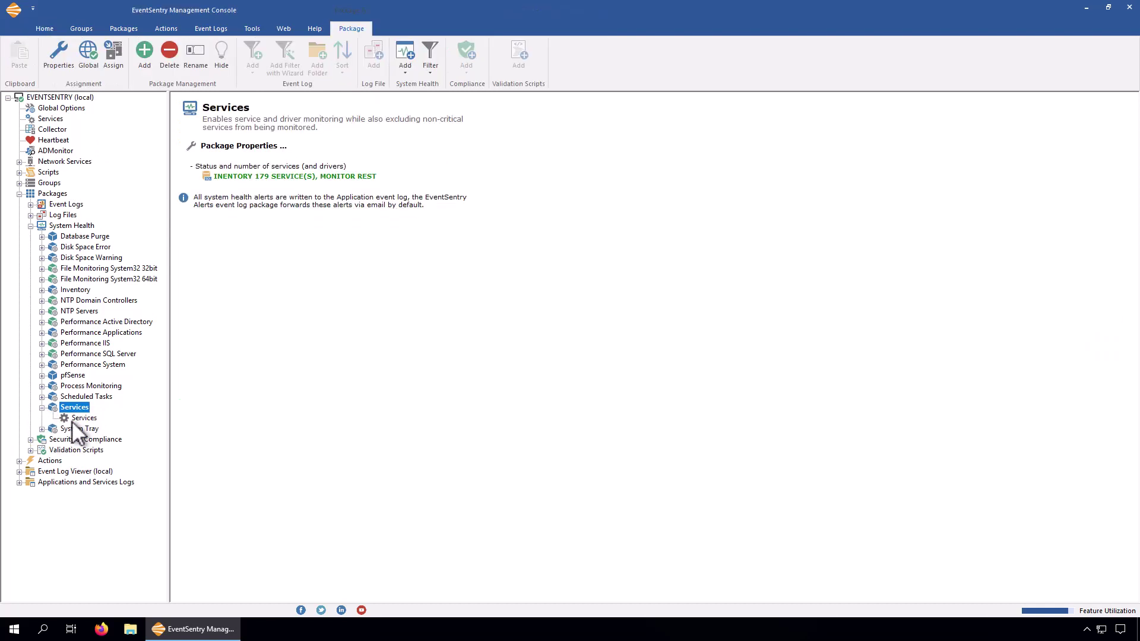
left_click(77, 419)
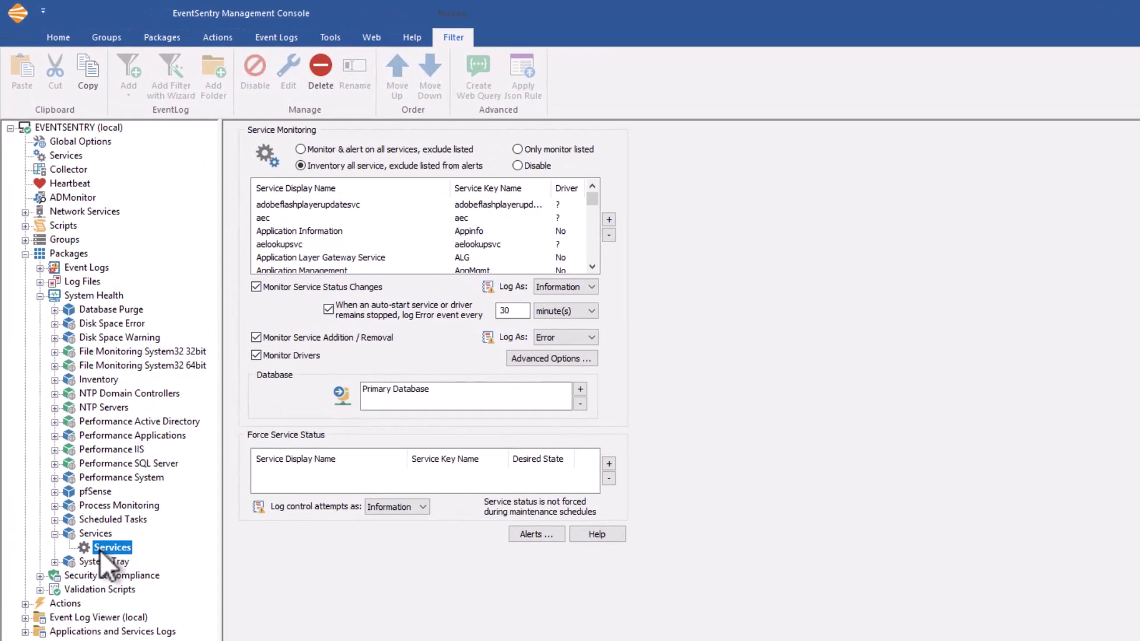
left_click(501, 222)
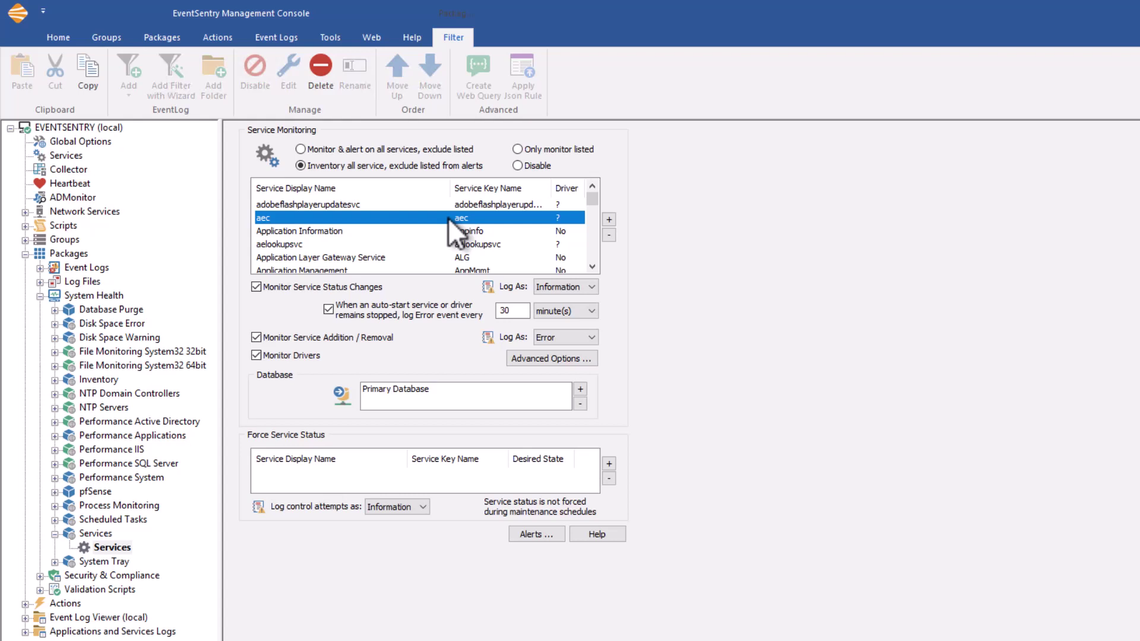
Set service monitoring to monitor and alert on all services except those listed
left_click(300, 149)
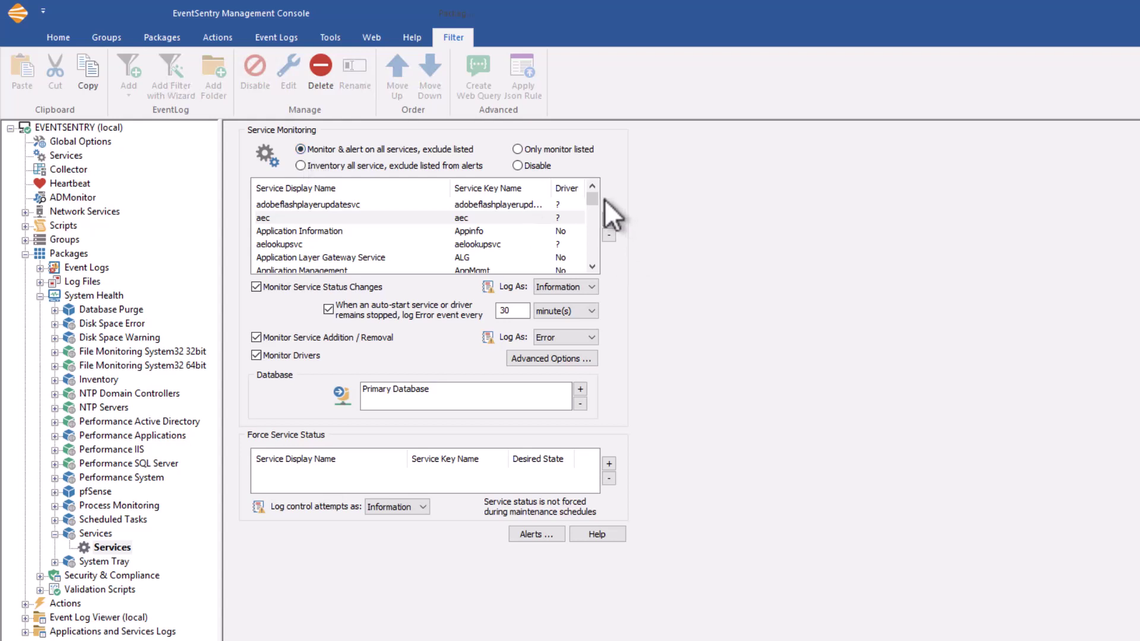
mouse_move(595, 201)
left_mouse_down()
mouse_move(581, 246)
mouse_move(588, 191)
left_mouse_up()
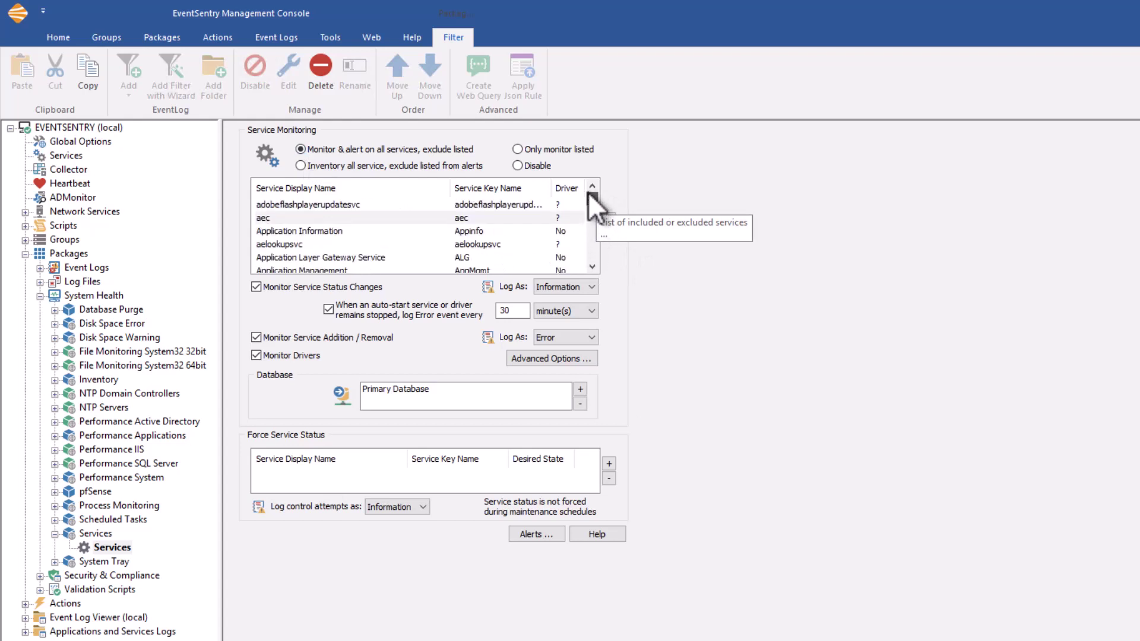
left_click(451, 244)
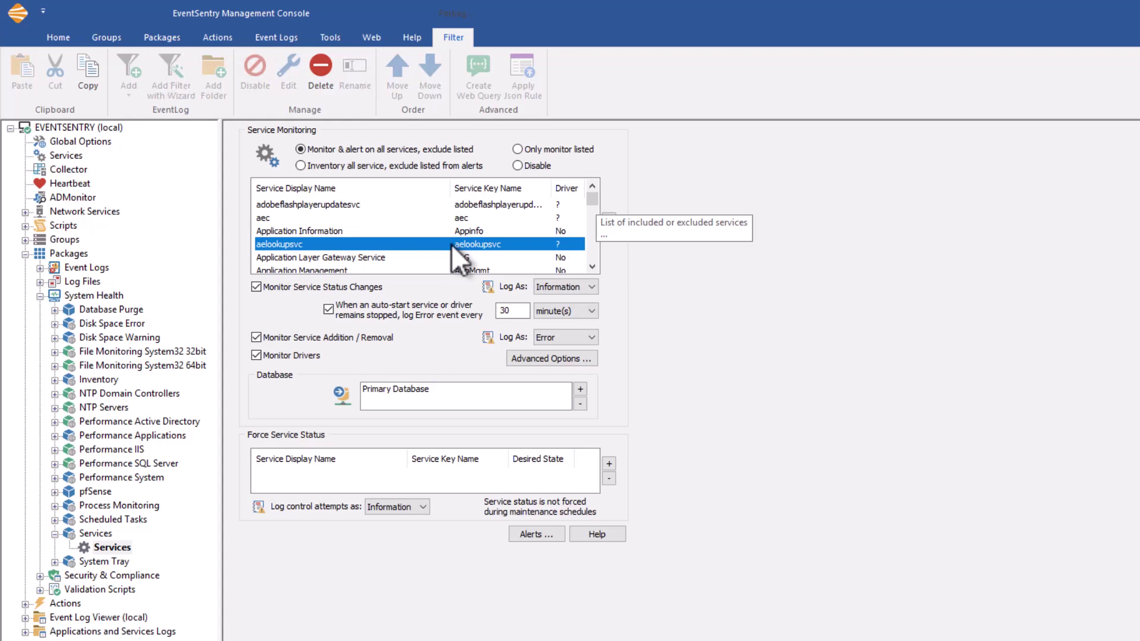
Change service monitoring to inventory with listed services excluded from alerts, and then to only monitor the listed services
left_click(300, 166)
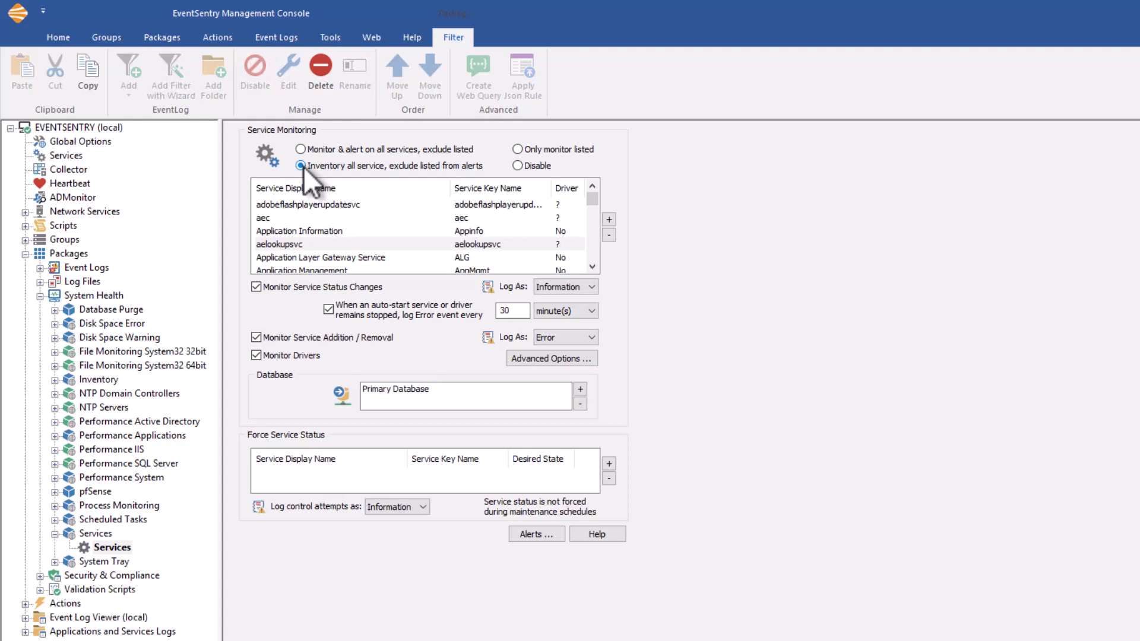
left_click(538, 150)
left_click(501, 247)
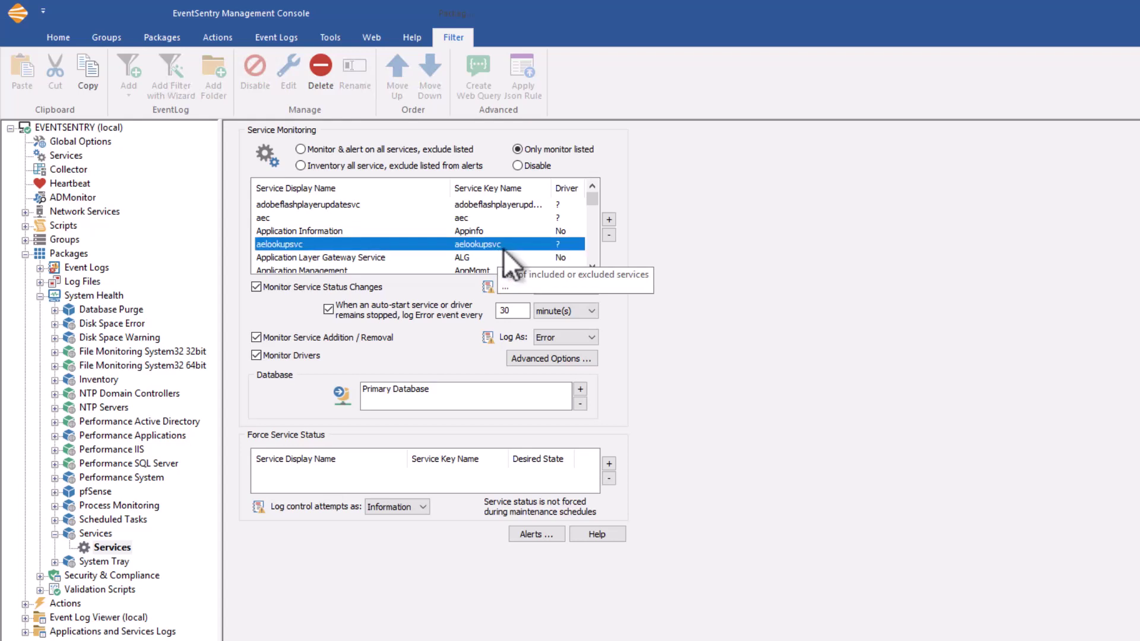
mouse_move(595, 205)
left_mouse_down()
mouse_move(596, 256)
mouse_move(591, 196)
left_mouse_up()
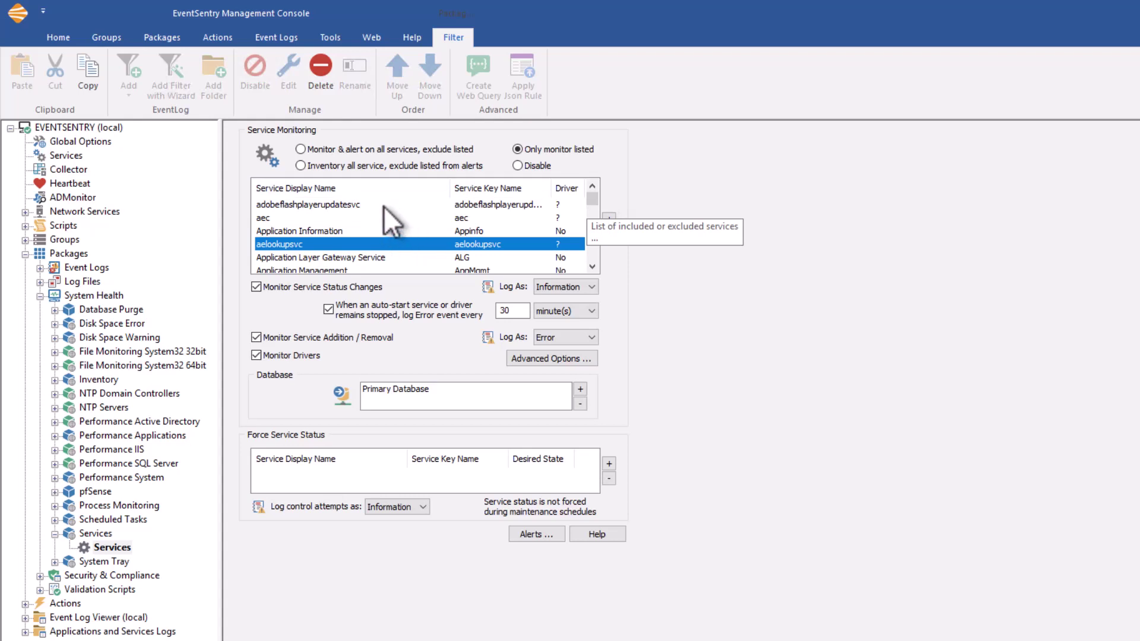
left_click(343, 231)
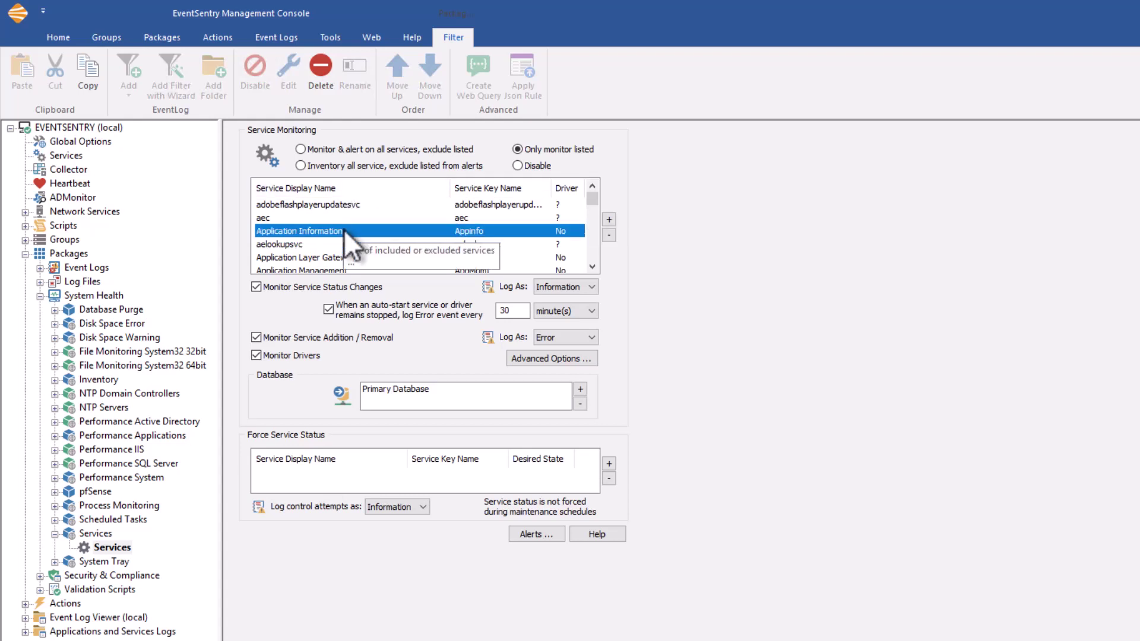
Try disabling service monitoring, decline removing all services, and restore the inventory mode that excludes listed services from alerts
left_click(519, 166)
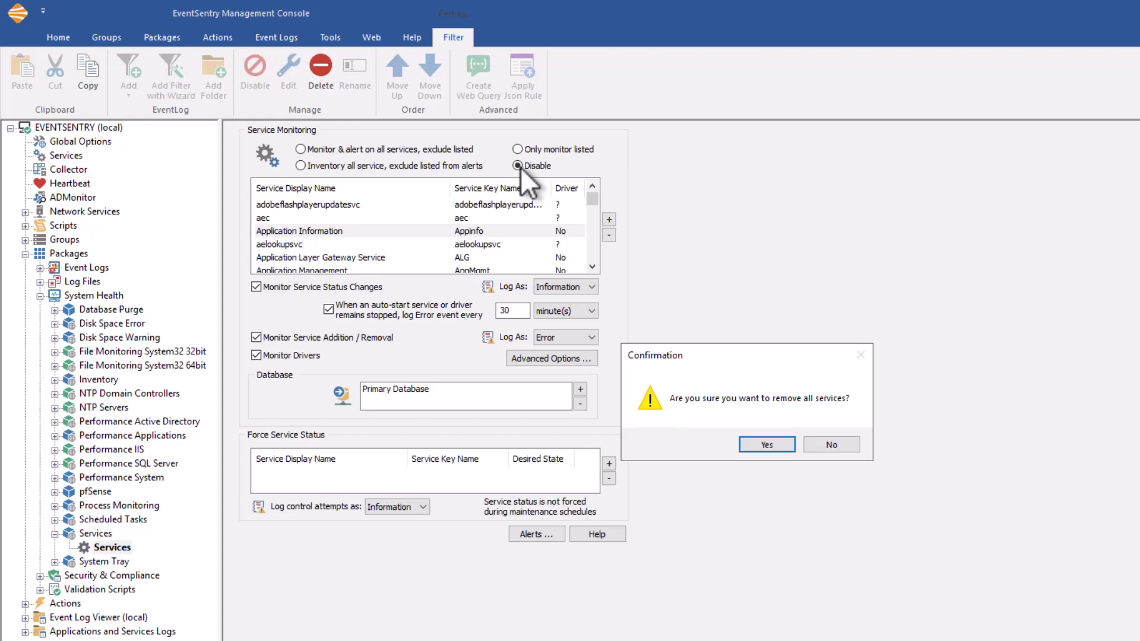
left_click(820, 447)
left_click(308, 165)
left_click(339, 205)
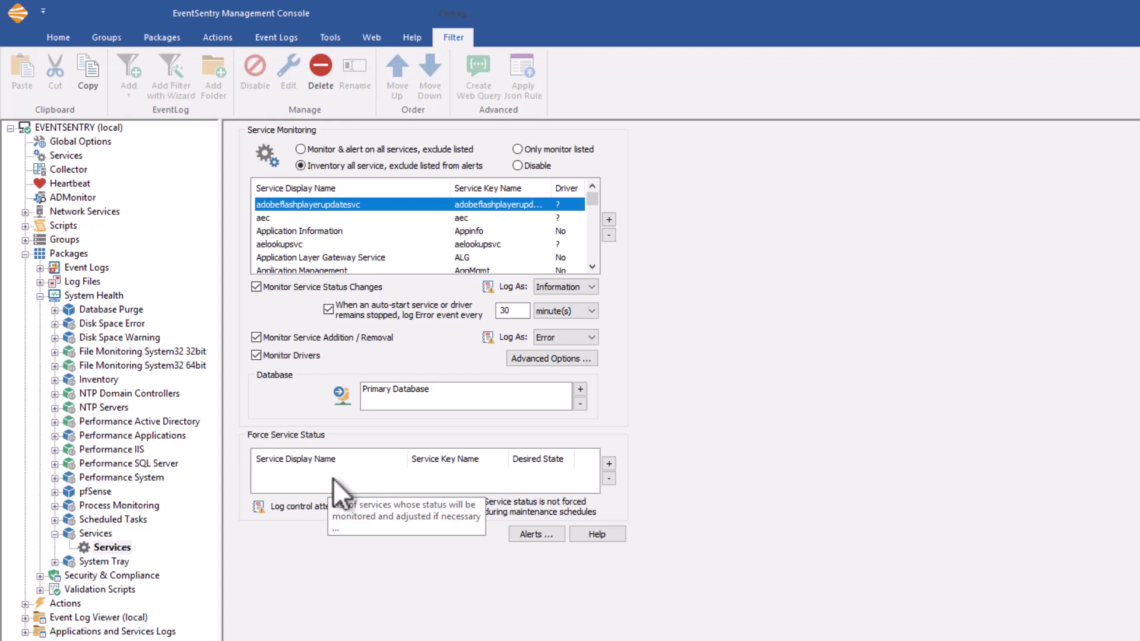
Browse the services and drivers offered for adding to the monitoring list, and cancel without adding one
left_click(609, 219)
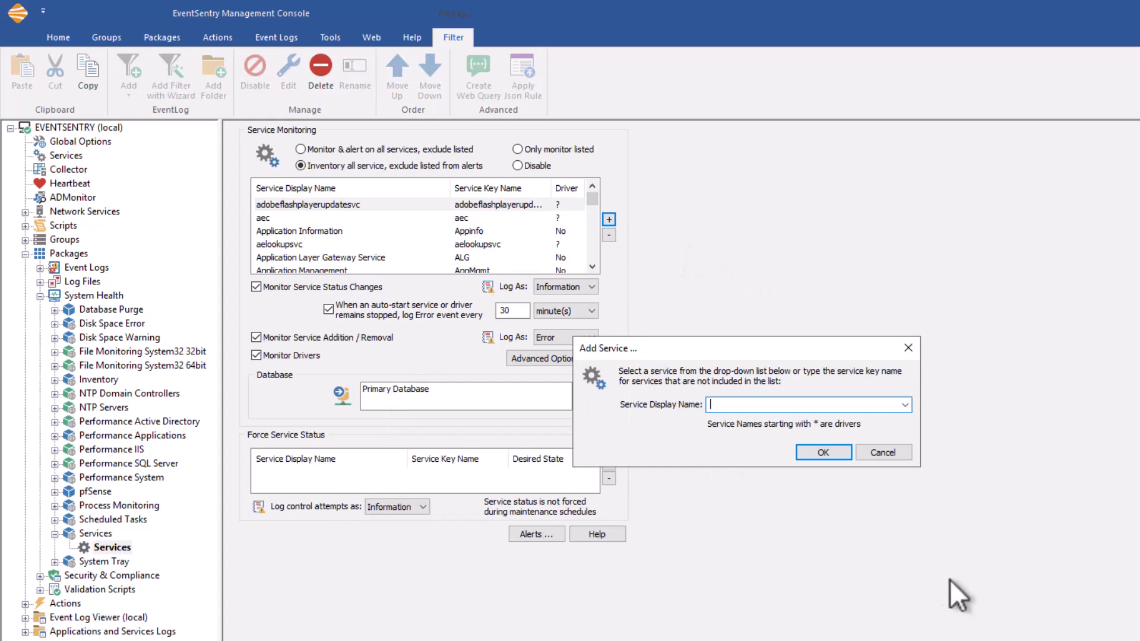
left_click(908, 407)
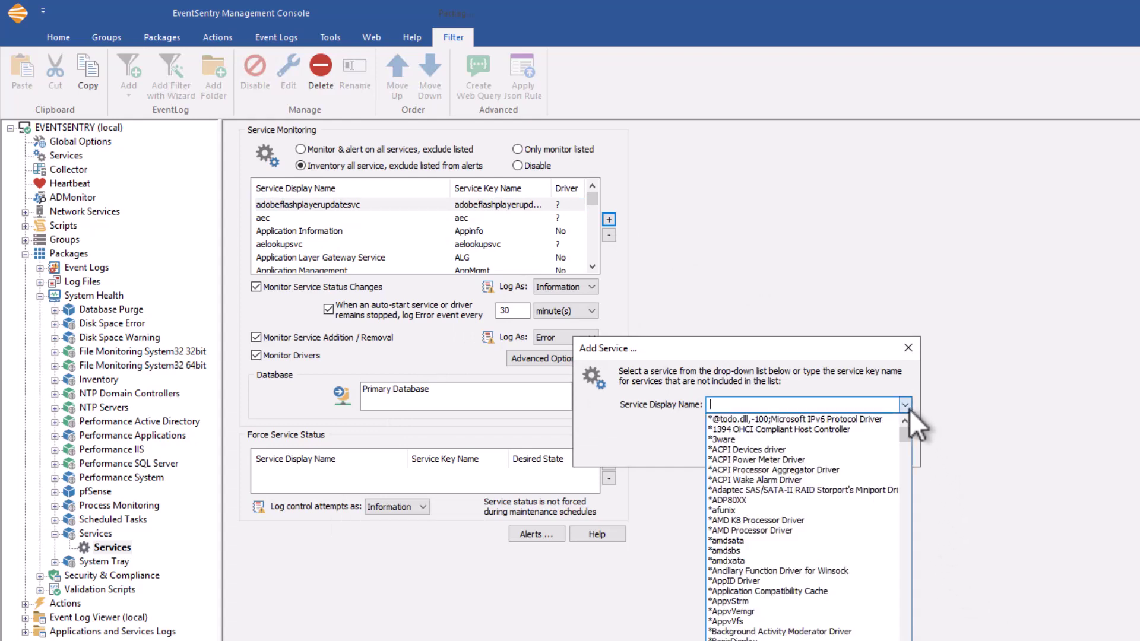
left_click_drag(906, 432, 920, 612)
left_click(908, 348)
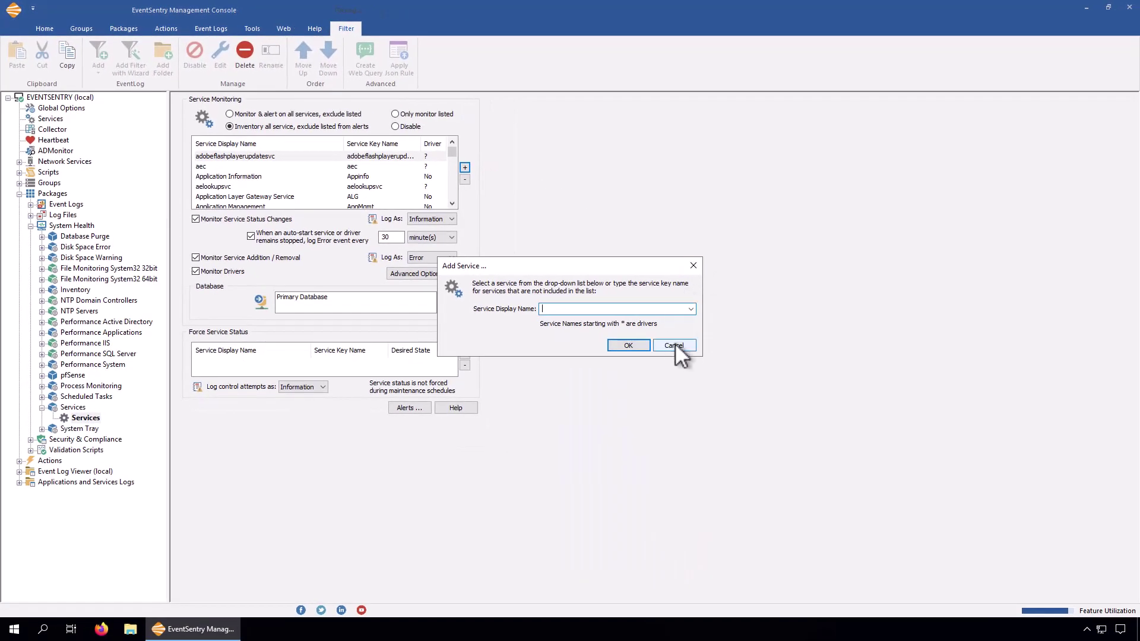
left_click(673, 344)
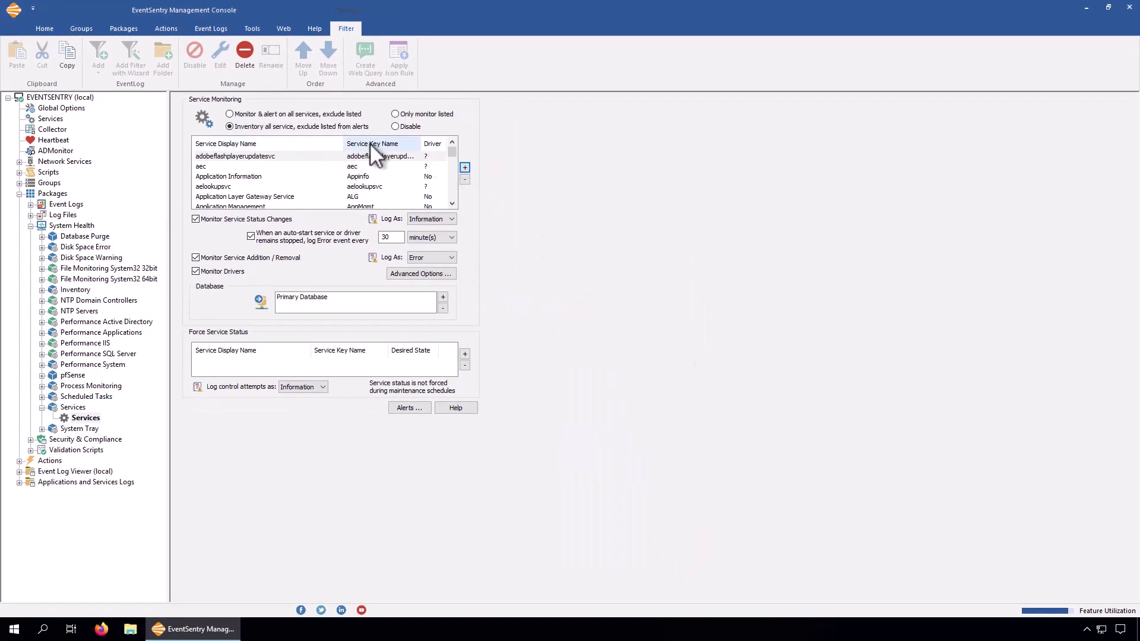
Switch to the Windows Services console and move and enlarge its window to show more of the service list
left_click(226, 177)
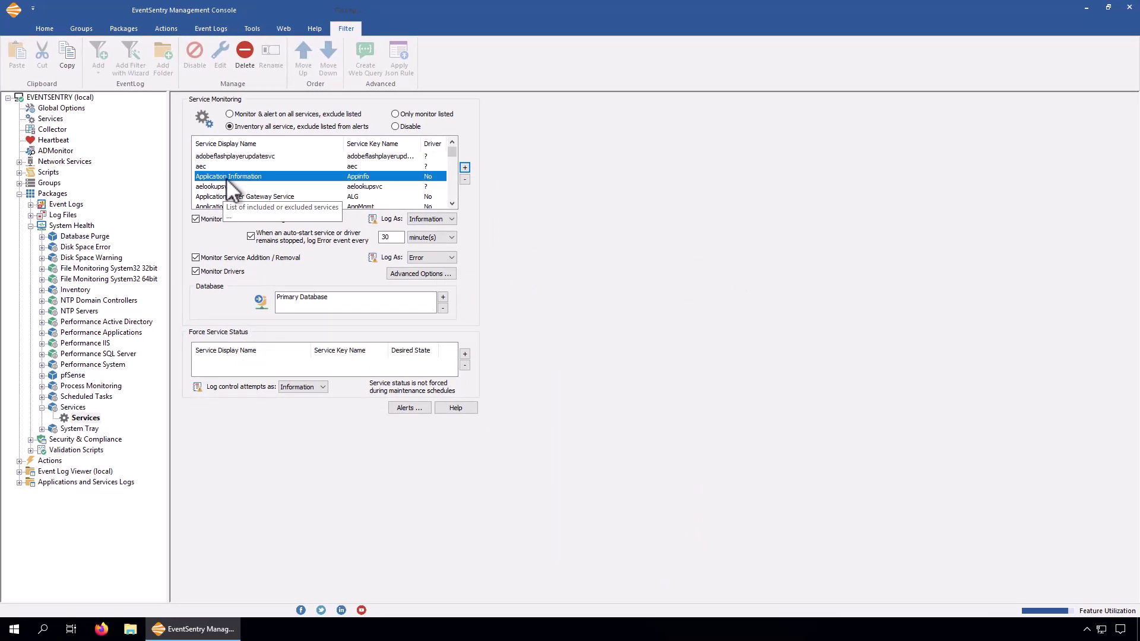
left_click(14, 631)
left_click(297, 550)
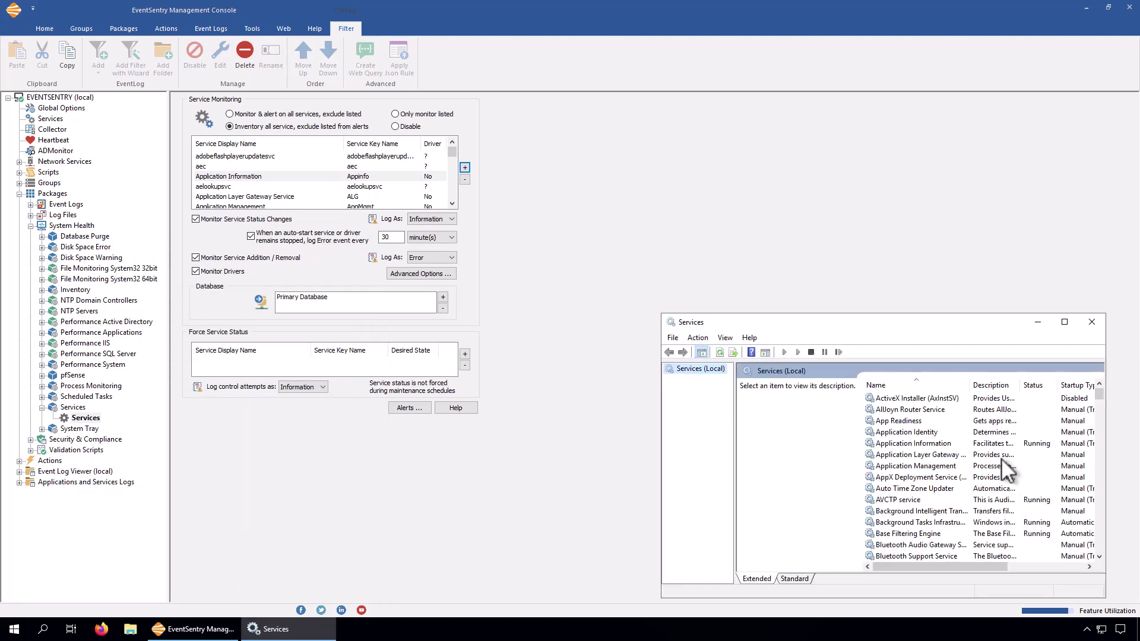
left_click_drag(920, 325, 647, 183)
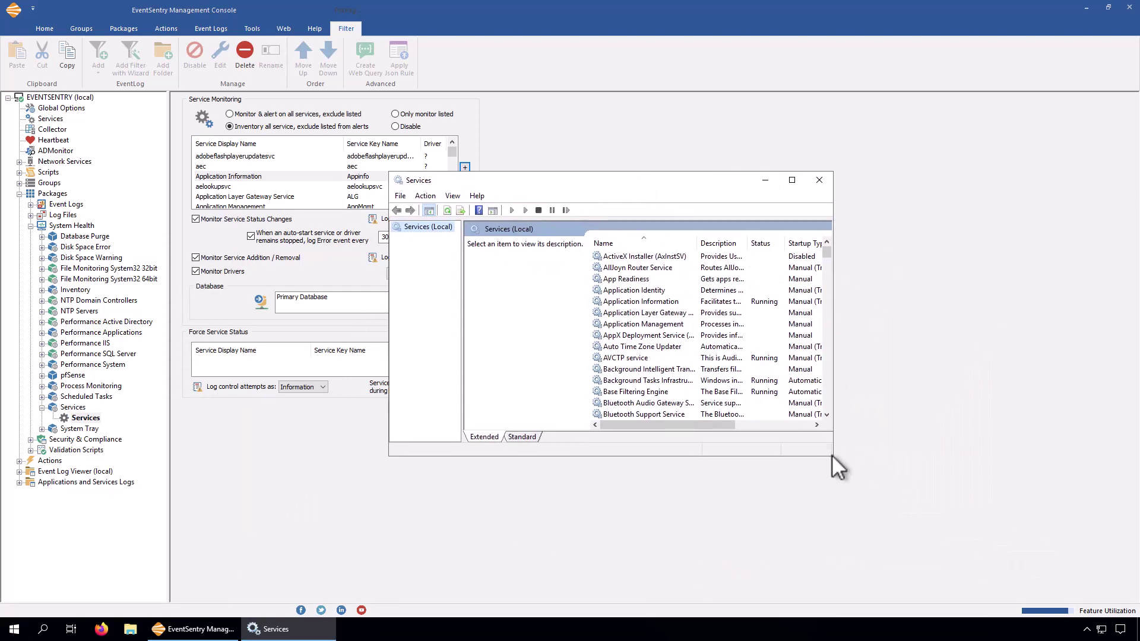
left_click_drag(831, 454, 1049, 554)
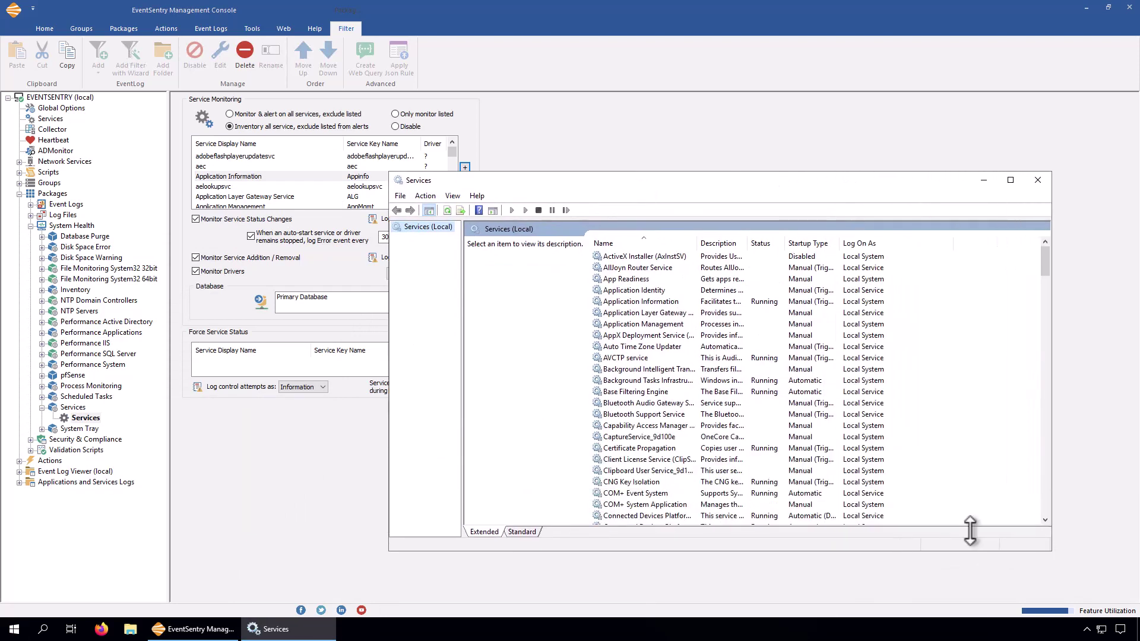
Find the Print Spooler service, examine the service name and display name in its properties, and close them
left_click(816, 471)
type("pr")
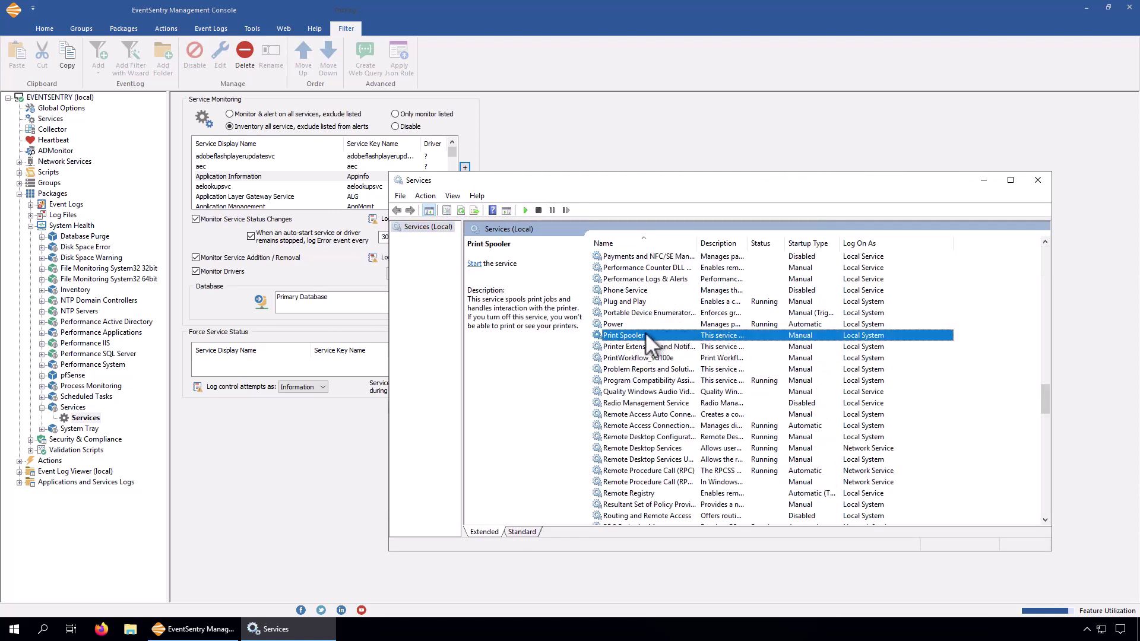
double_click(621, 335)
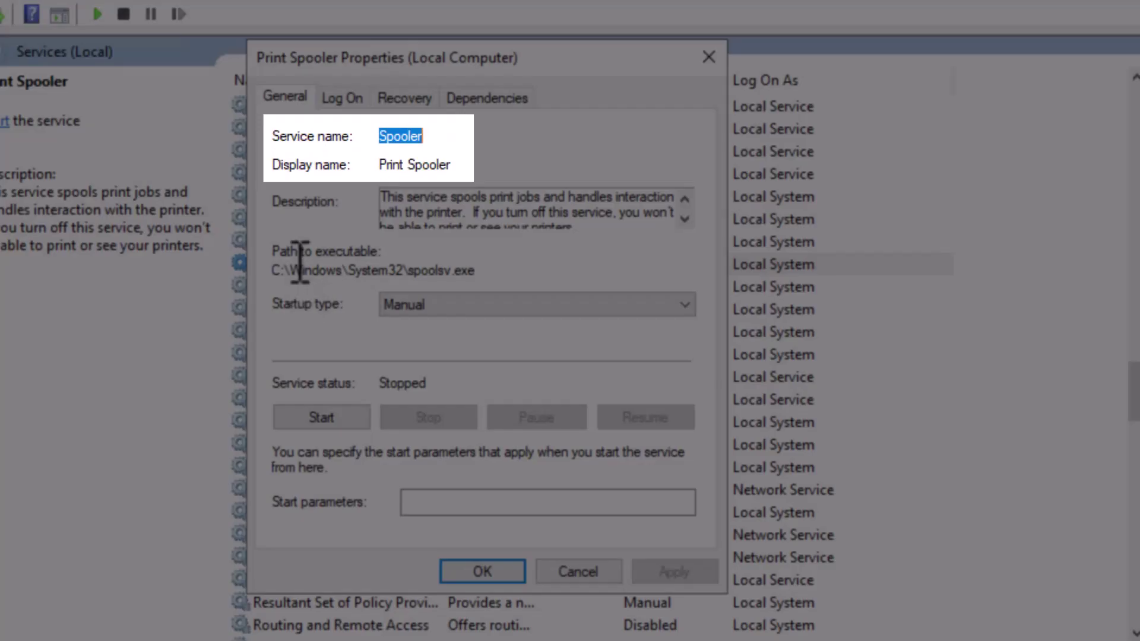
left_click(394, 163)
double_click(415, 136)
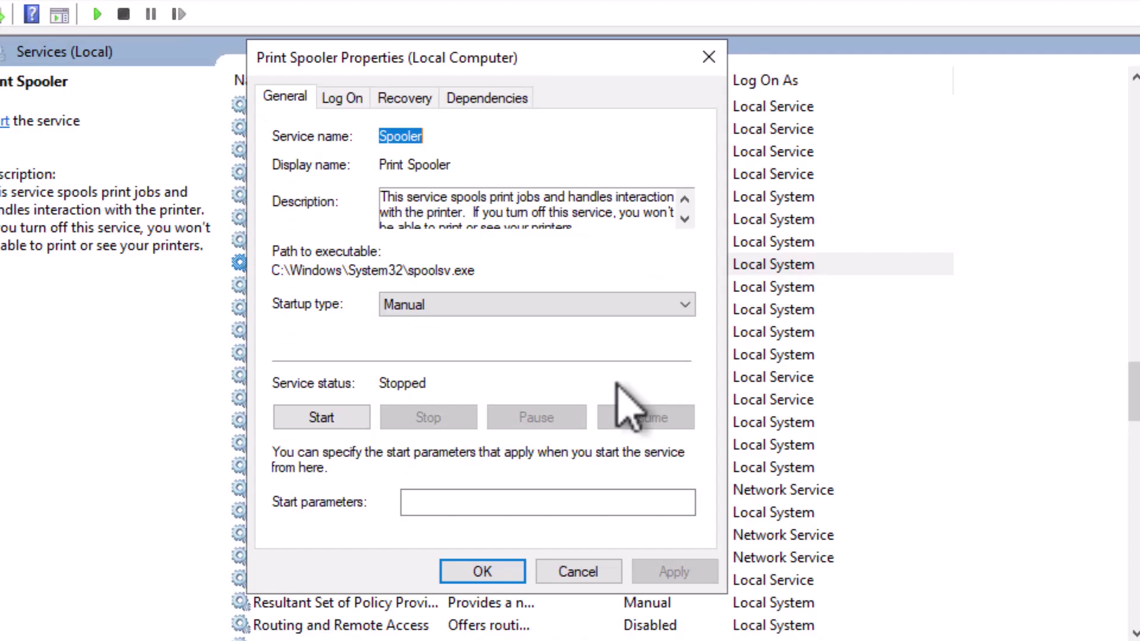
left_click(400, 139)
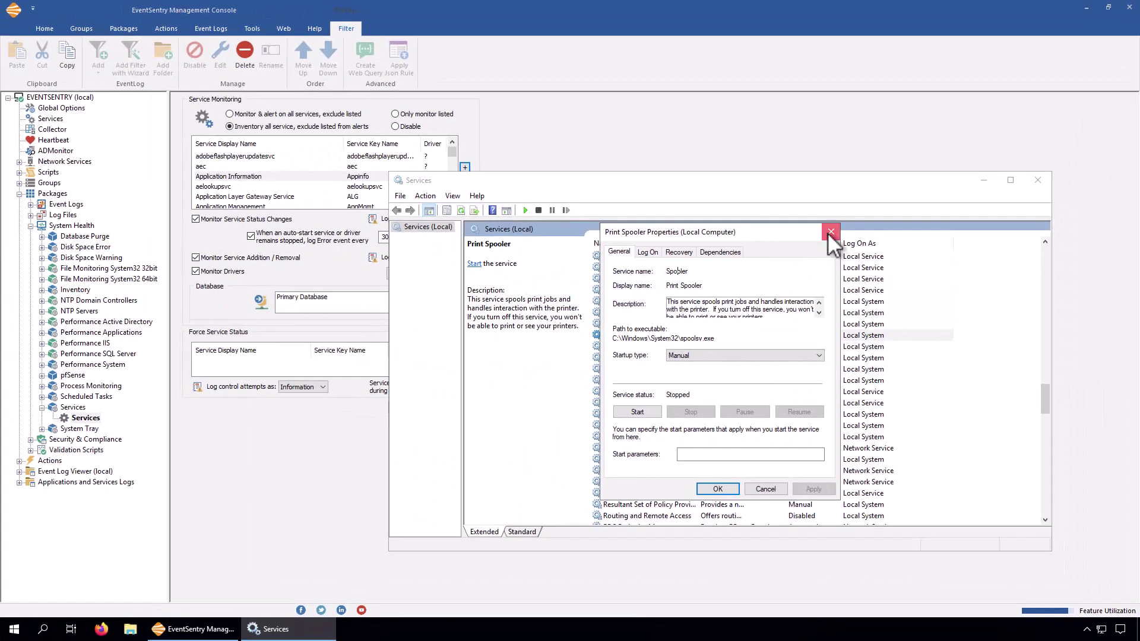
left_click(830, 232)
Switch back to the EventSentry Management Console, add the service key name Spooler to the monitoring list, and locate its entry
left_click(475, 153)
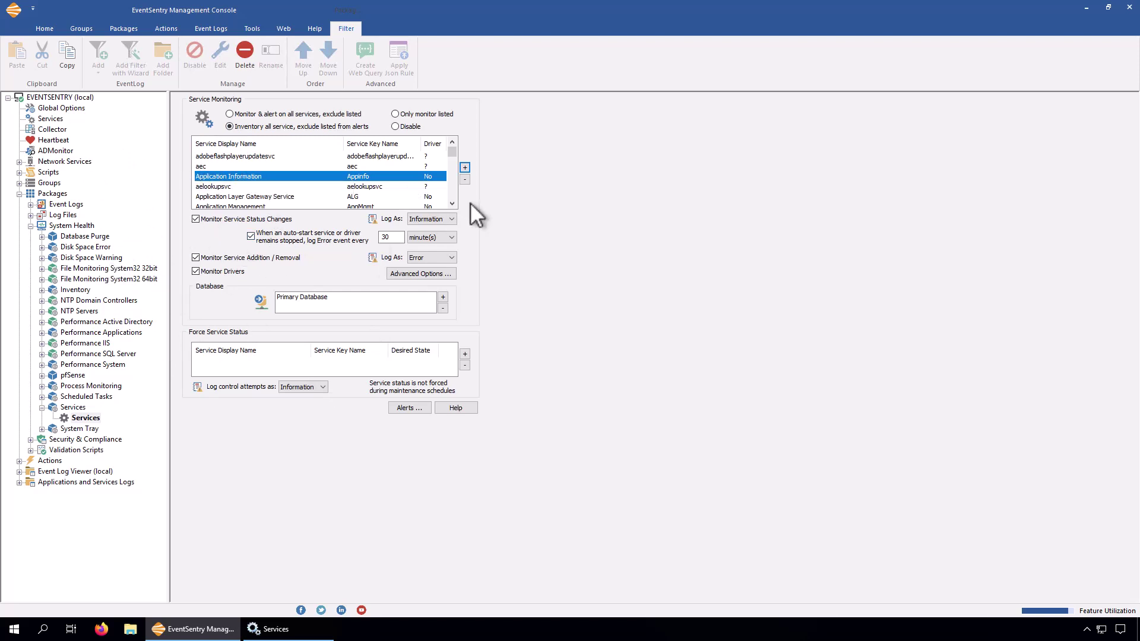
left_click(464, 168)
type("Spool")
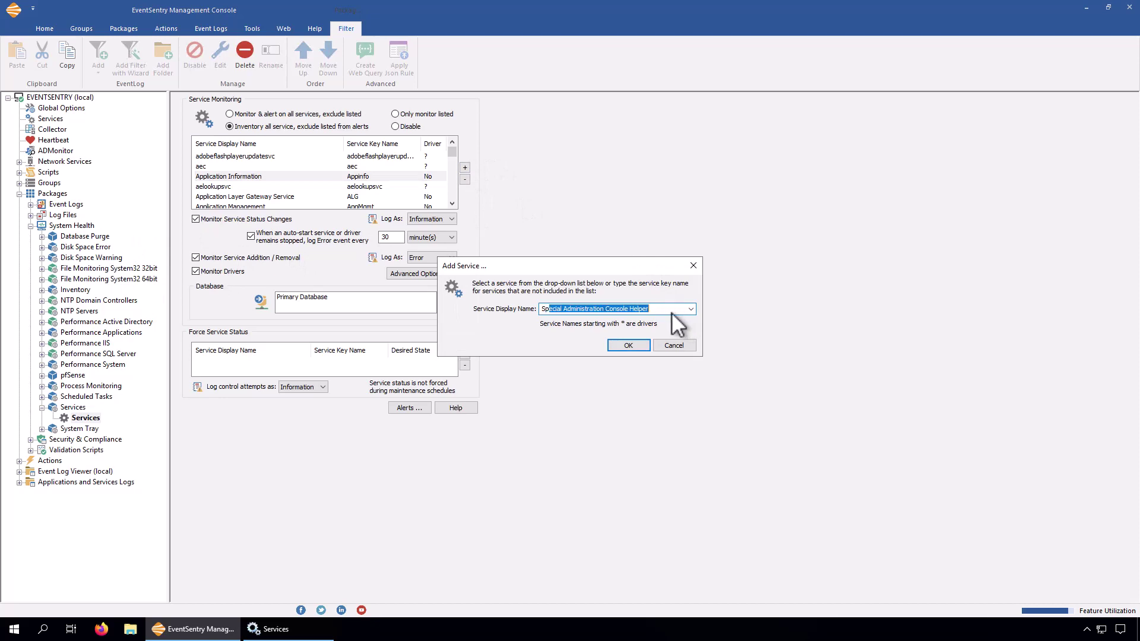
type("er")
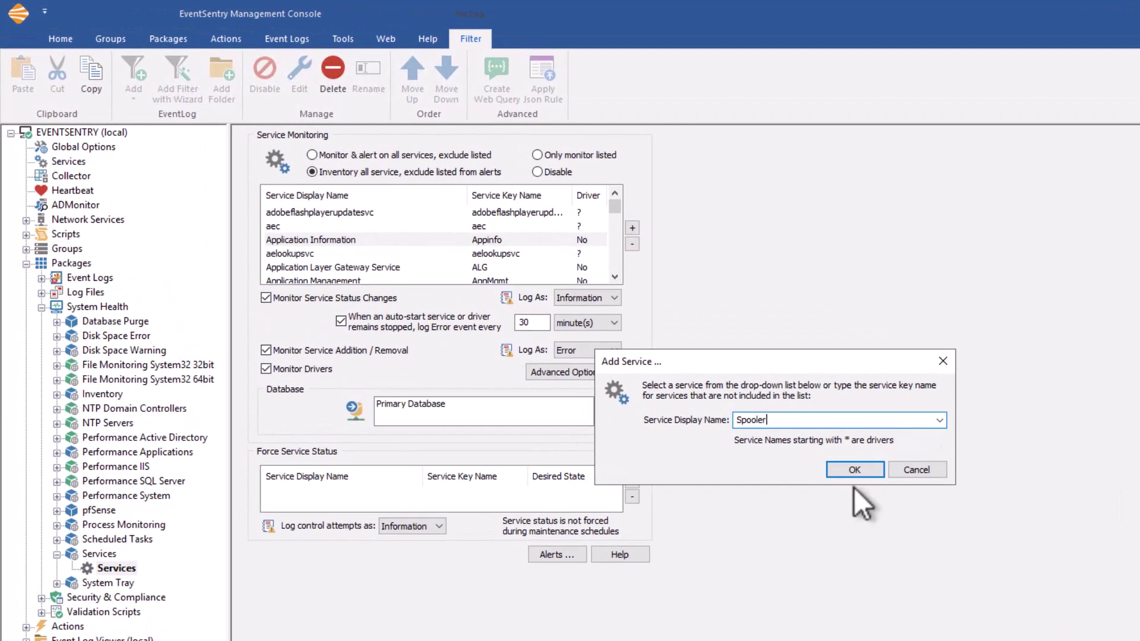
left_click(853, 470)
left_click_drag(607, 202, 616, 273)
left_click(423, 268)
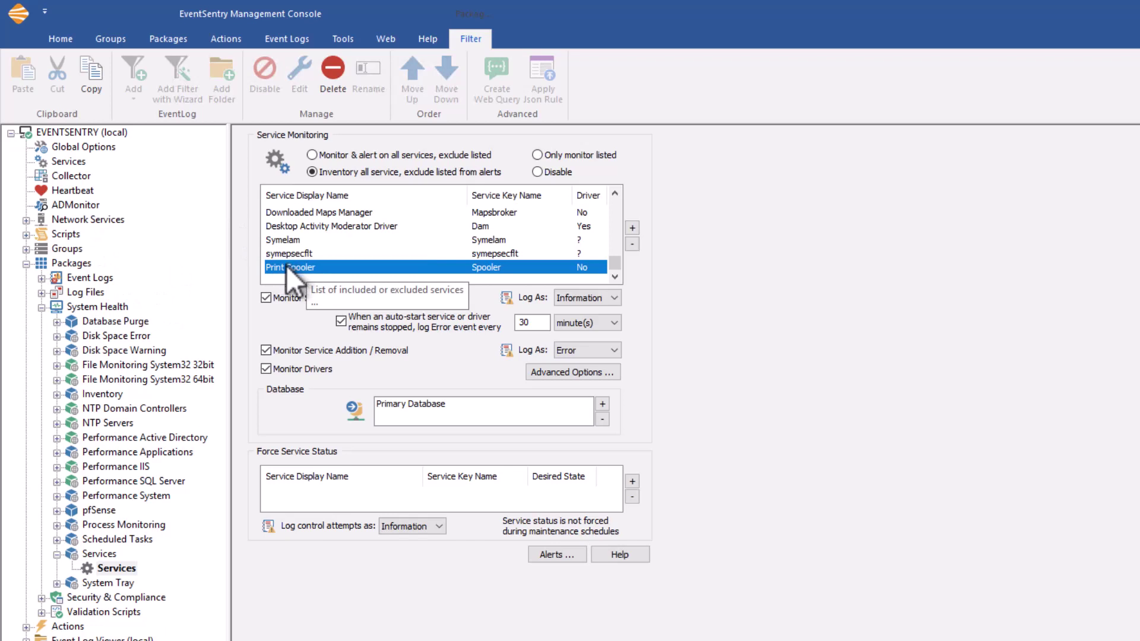
Examine the display names, key names and driver values of the entries near the end of the service list
left_click(469, 254)
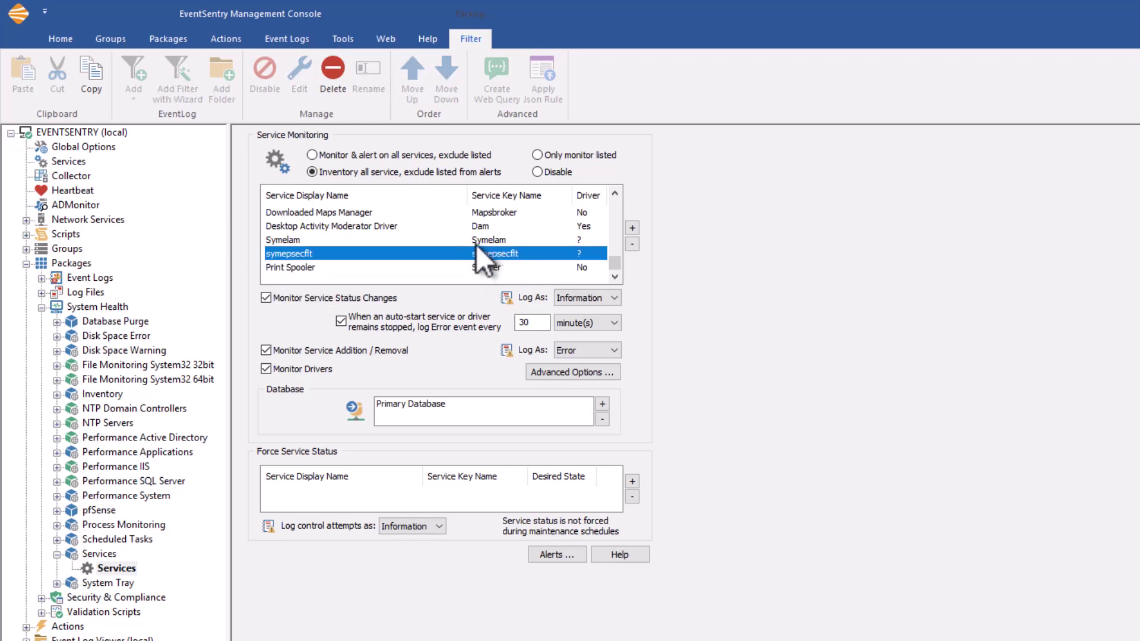
left_click(476, 240)
left_click(479, 248)
left_click(483, 229)
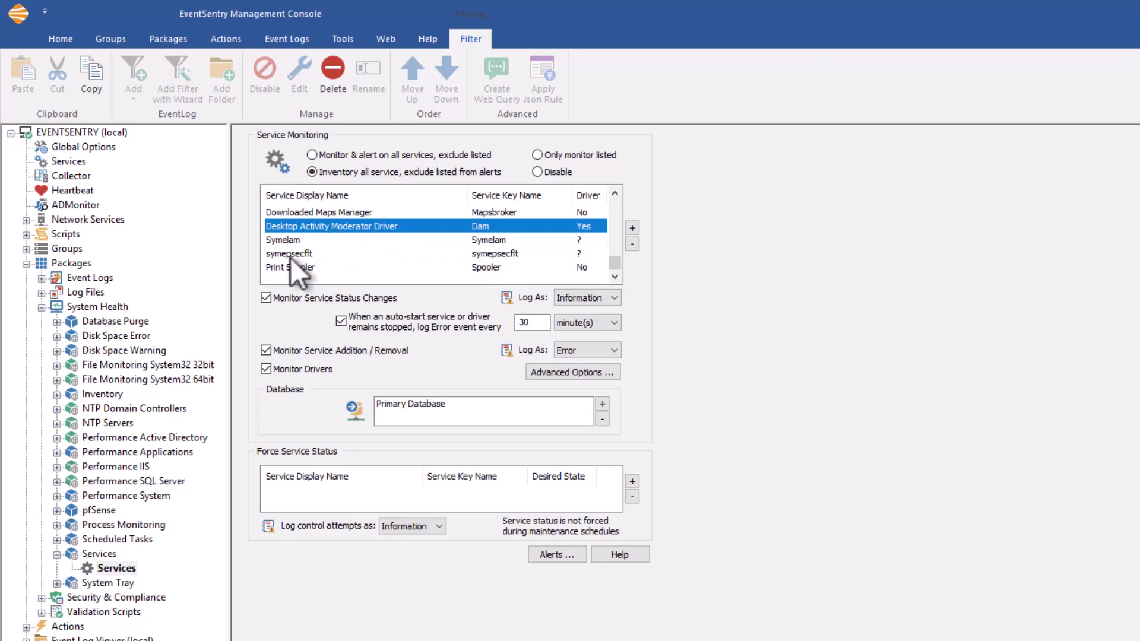
left_click(491, 241)
left_click(522, 253)
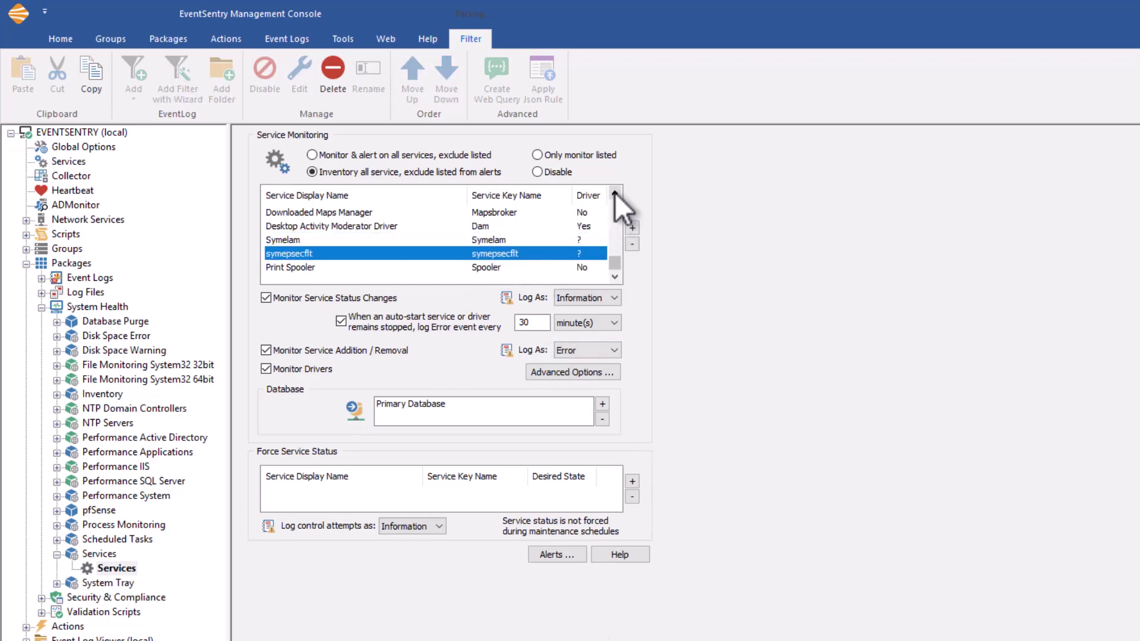
left_click(614, 193)
left_click(614, 193)
left_click(517, 230)
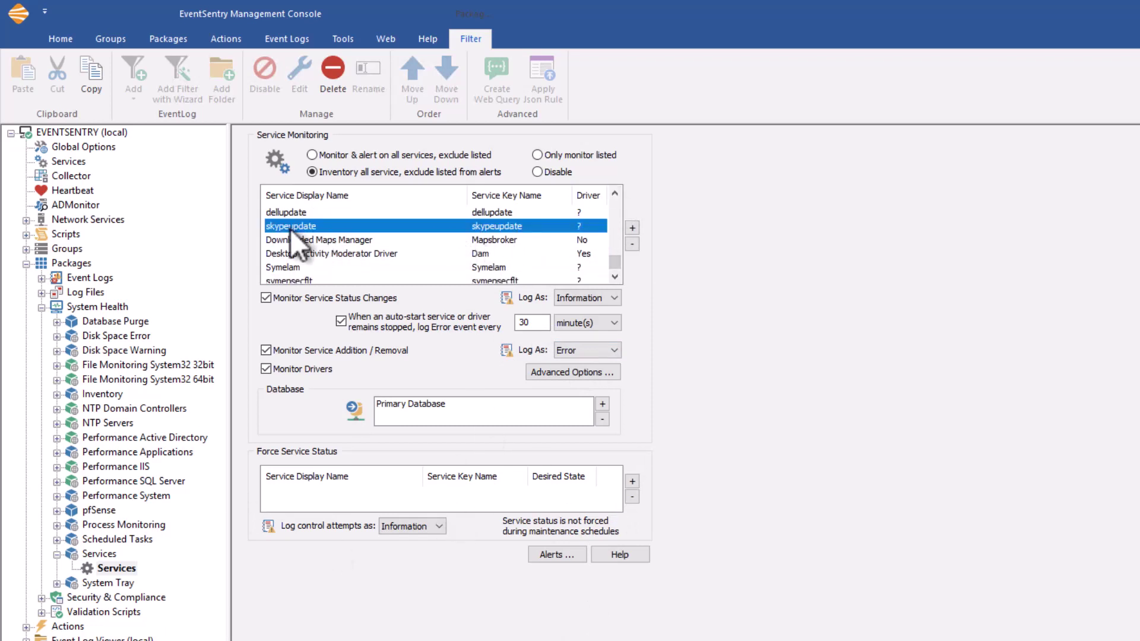
Remove the Print Spooler entry from the service list and return to the start of the list
scroll(585, 275, "down", 1)
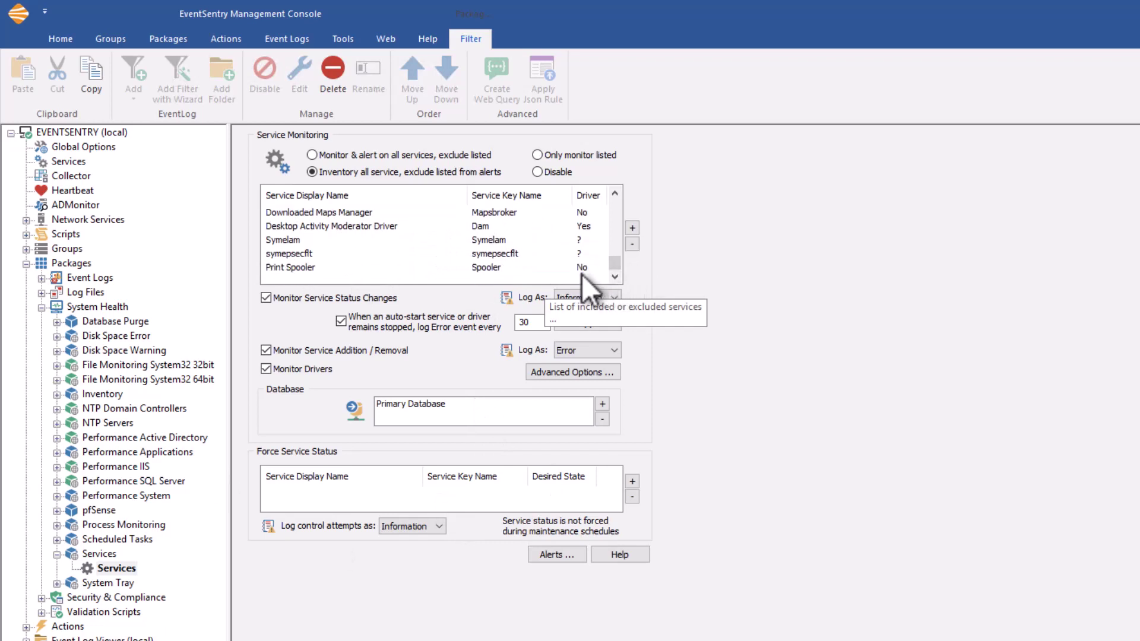
left_click(584, 270)
left_click(632, 244)
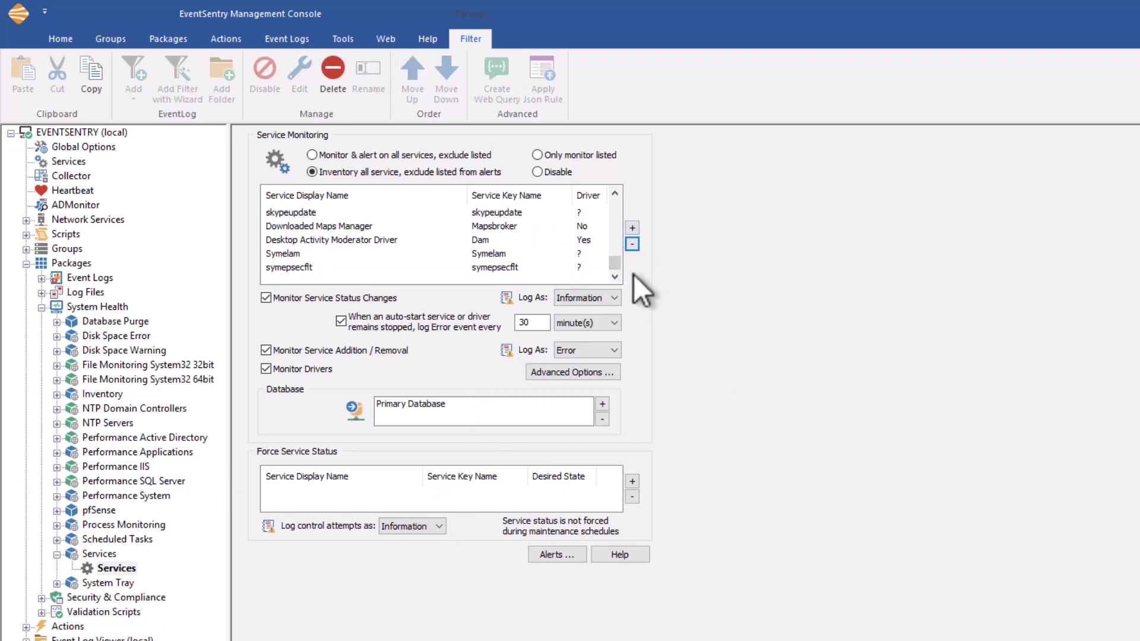
left_click_drag(611, 264, 615, 203)
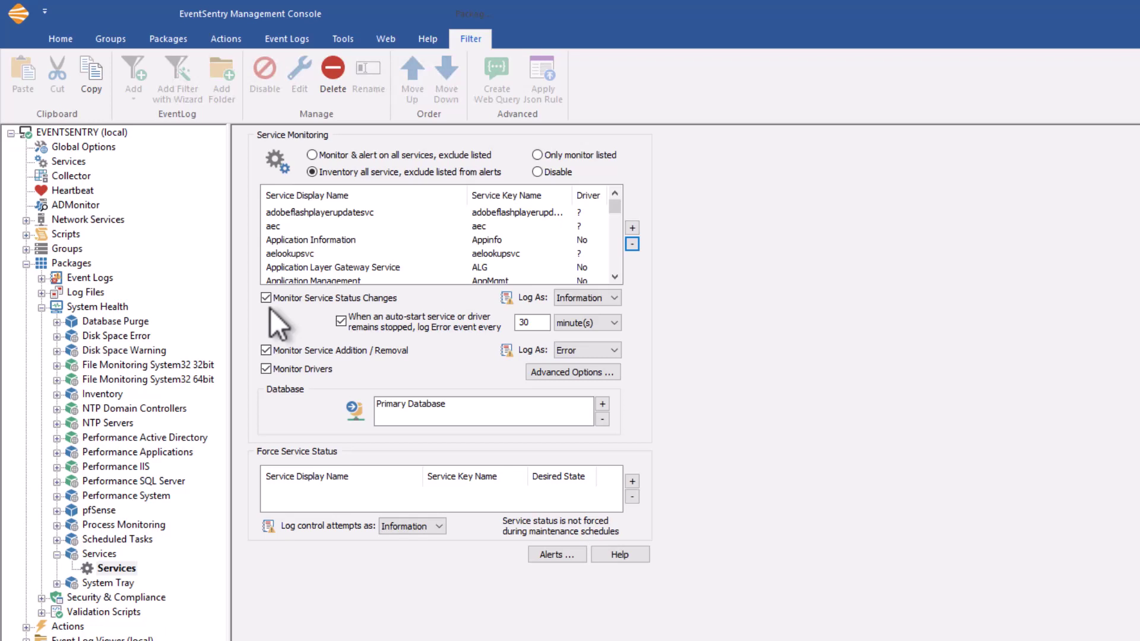
Examine the severity options available for logging service status changes, keeping the current selection
left_click(613, 298)
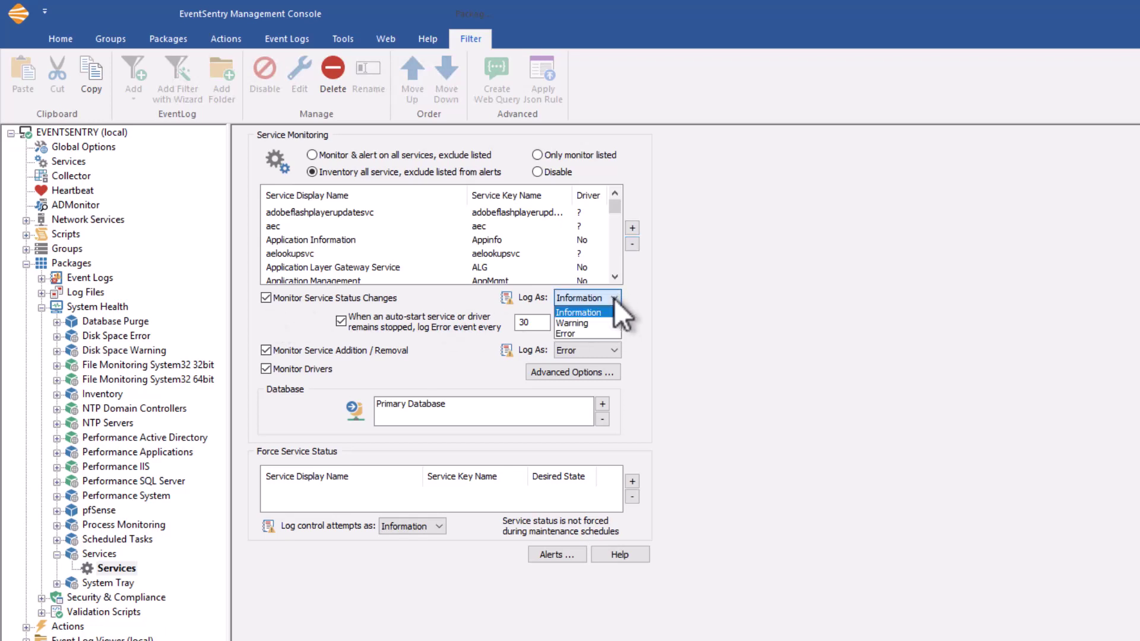
left_click(614, 298)
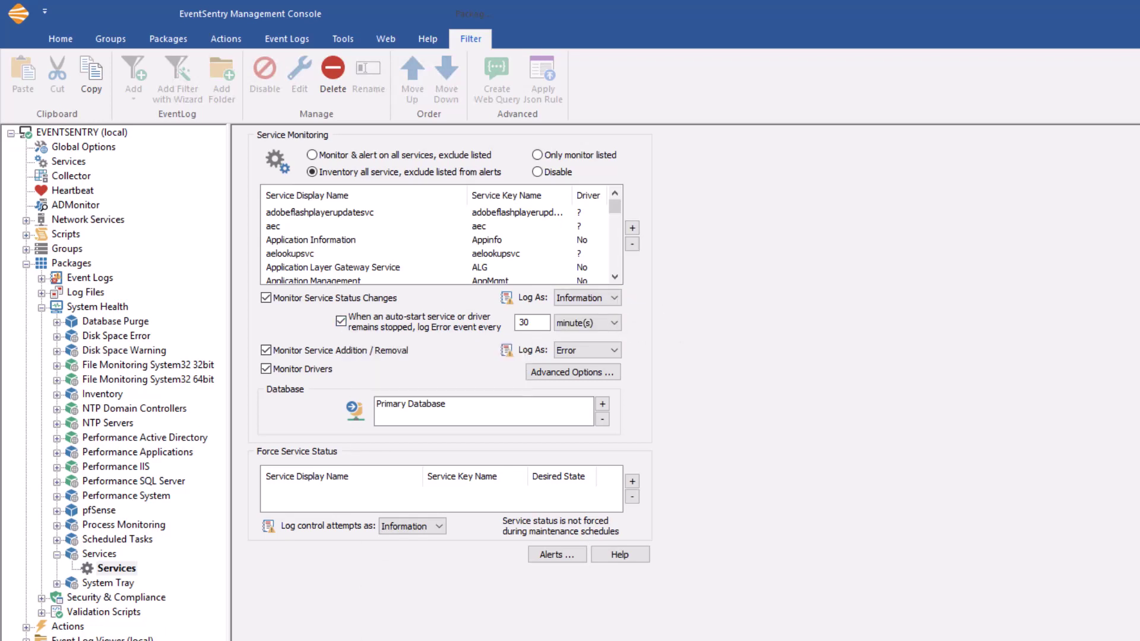
Switch to the Services window, widen the Name column, and examine the startup type in the Remote Access Connection Manager properties
key("alt+Tab")
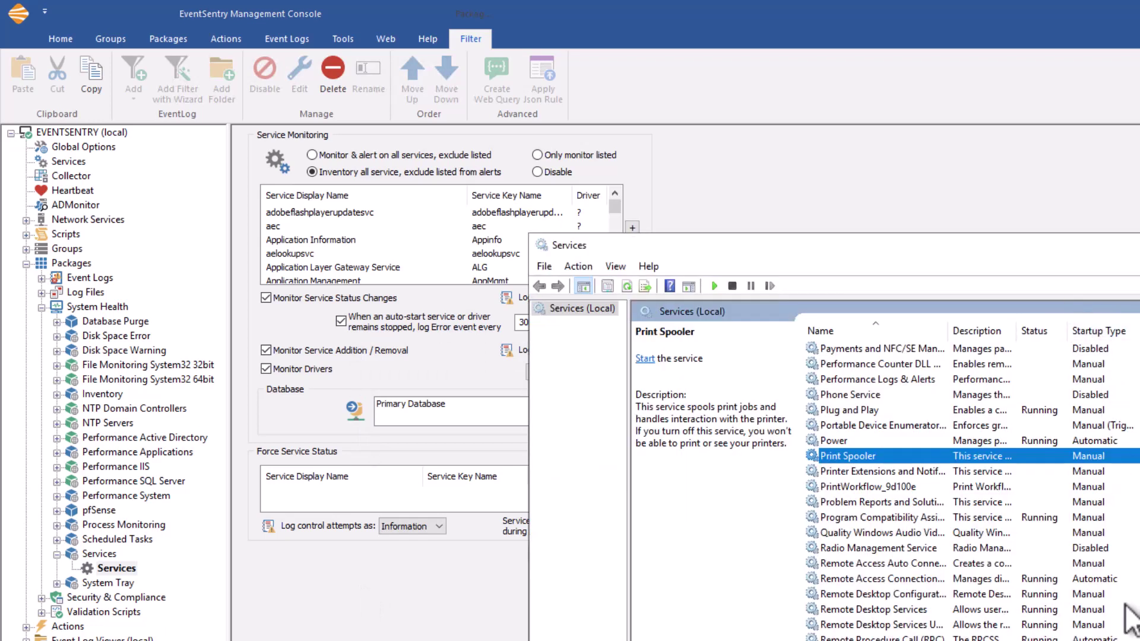
left_click(962, 579)
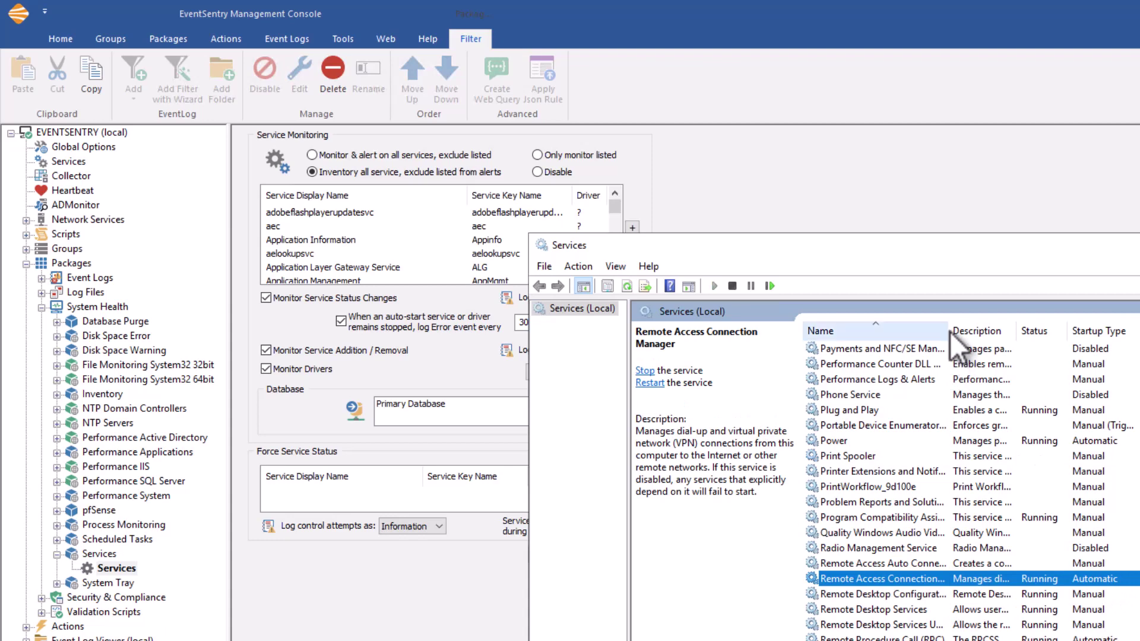
left_click_drag(950, 332, 1016, 332)
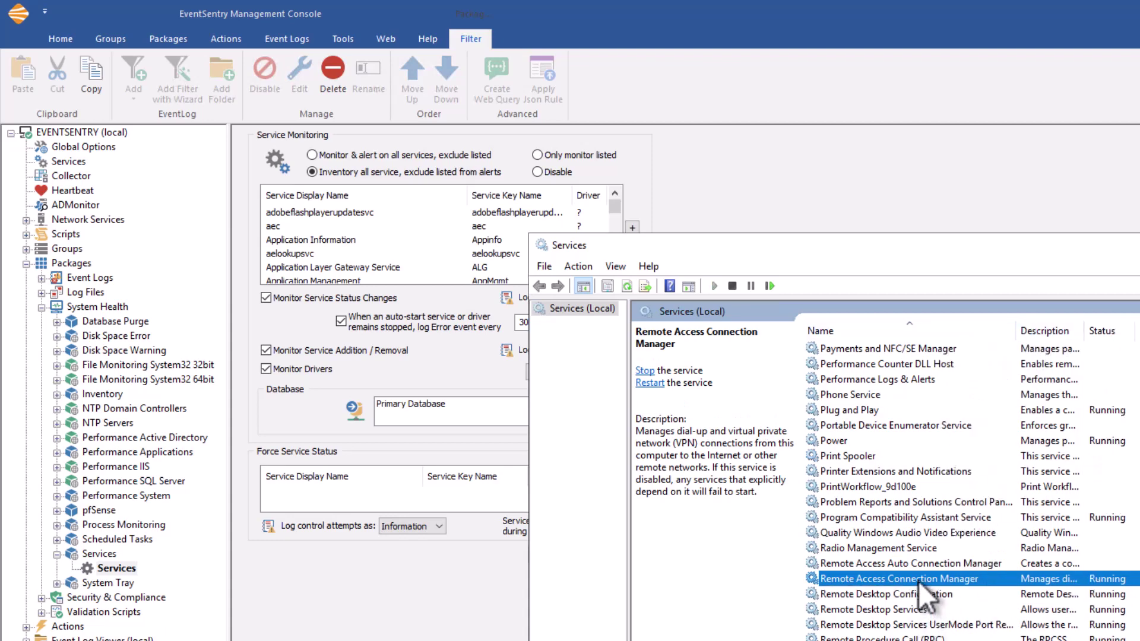
double_click(918, 579)
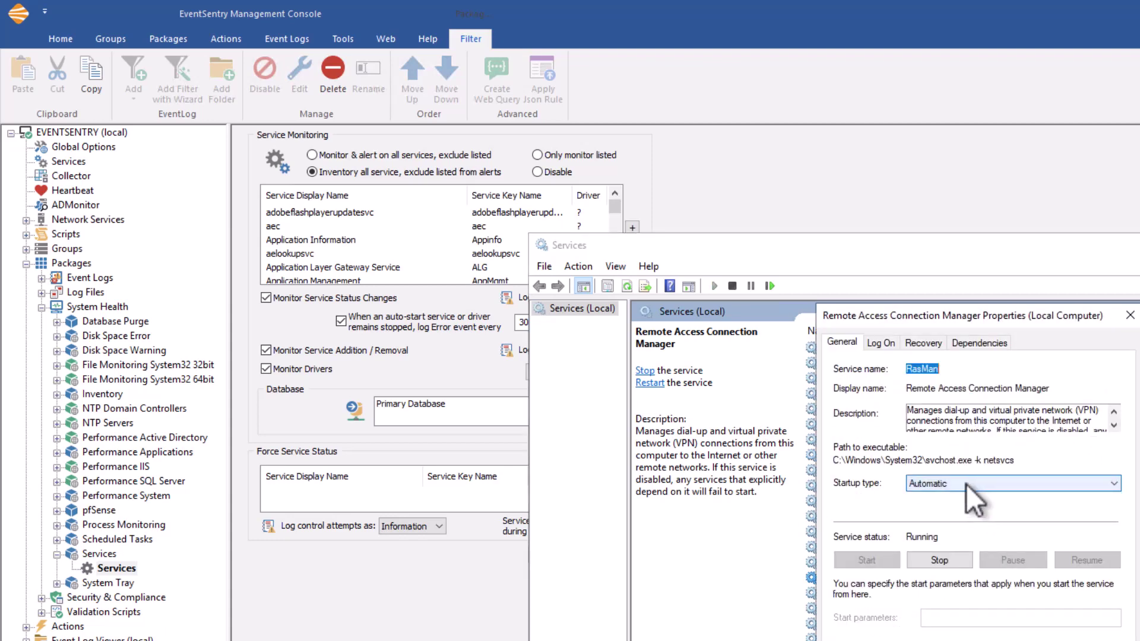
key("Escape")
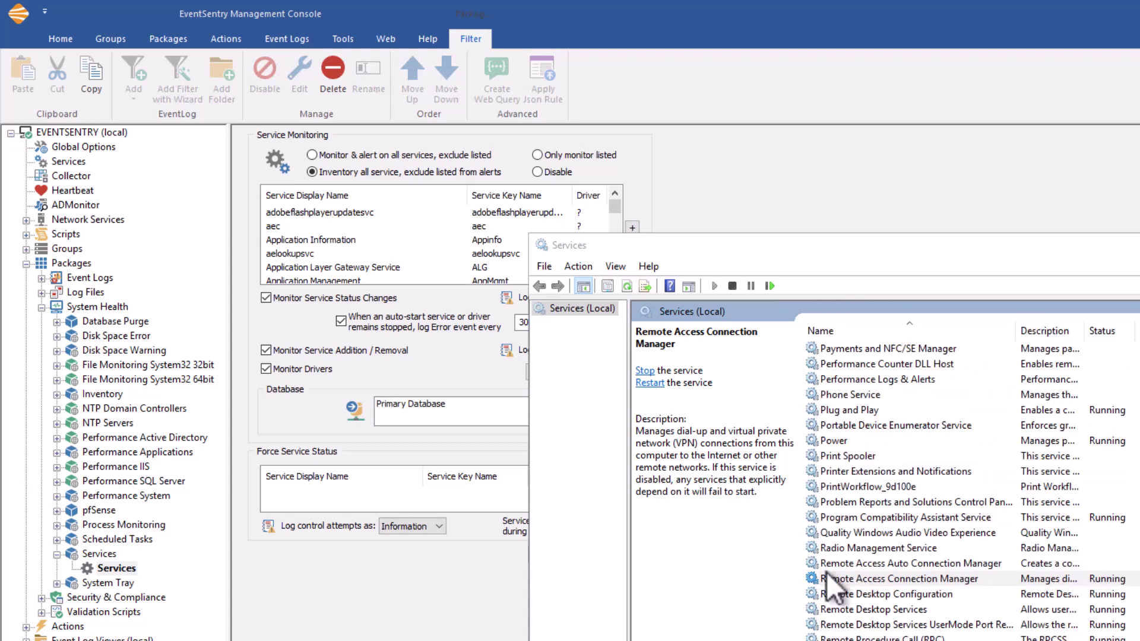
Examine EventSentry's recurring error option and interval for stopped auto-start services, and compare it with the Remote Access Connection Manager entry in Services
left_click(377, 324)
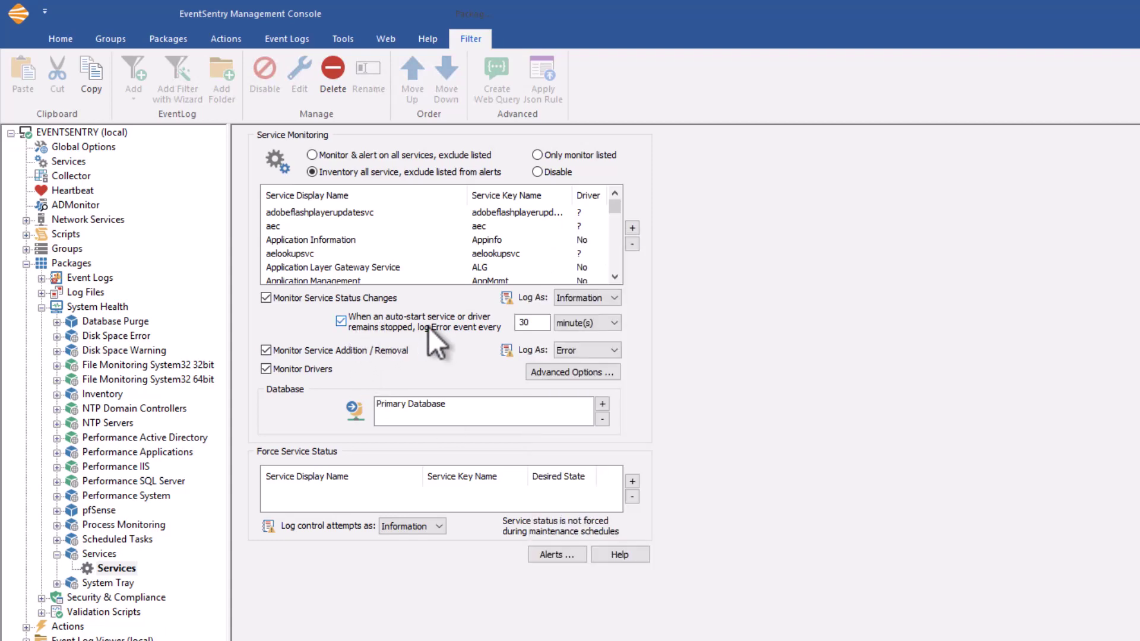
mouse_move(428, 332)
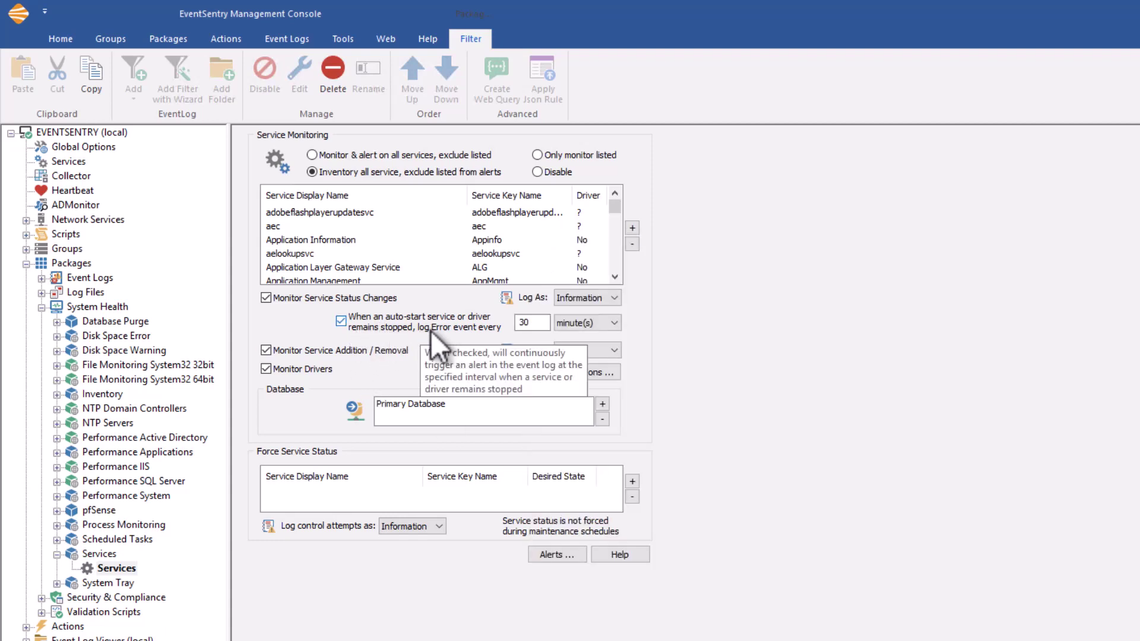
left_click(576, 322)
left_click(576, 323)
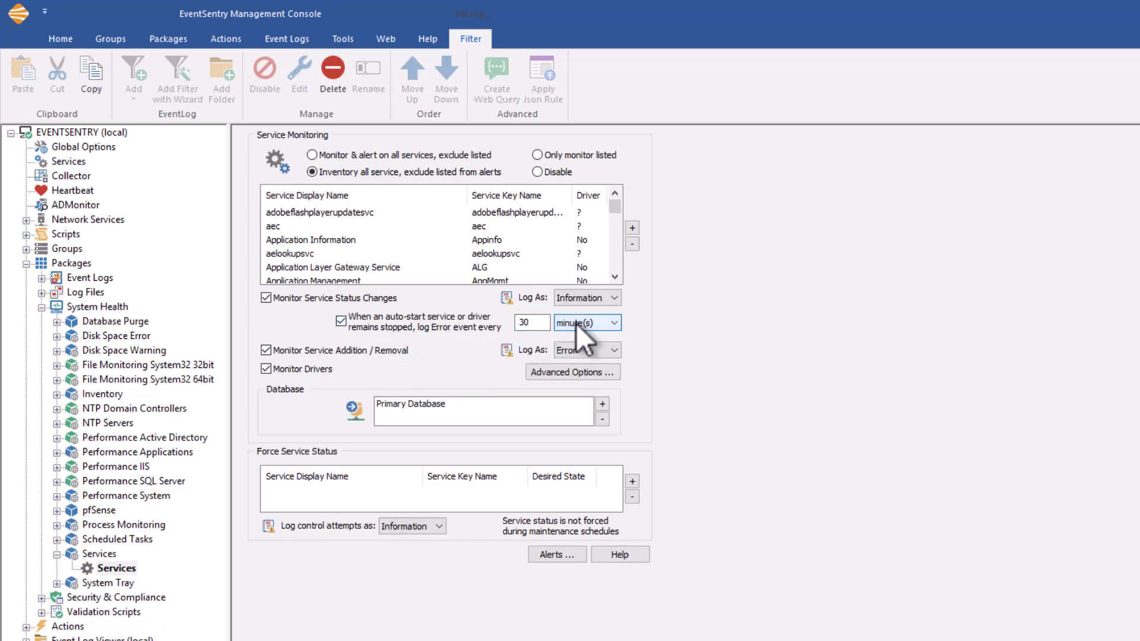
key("alt+Tab")
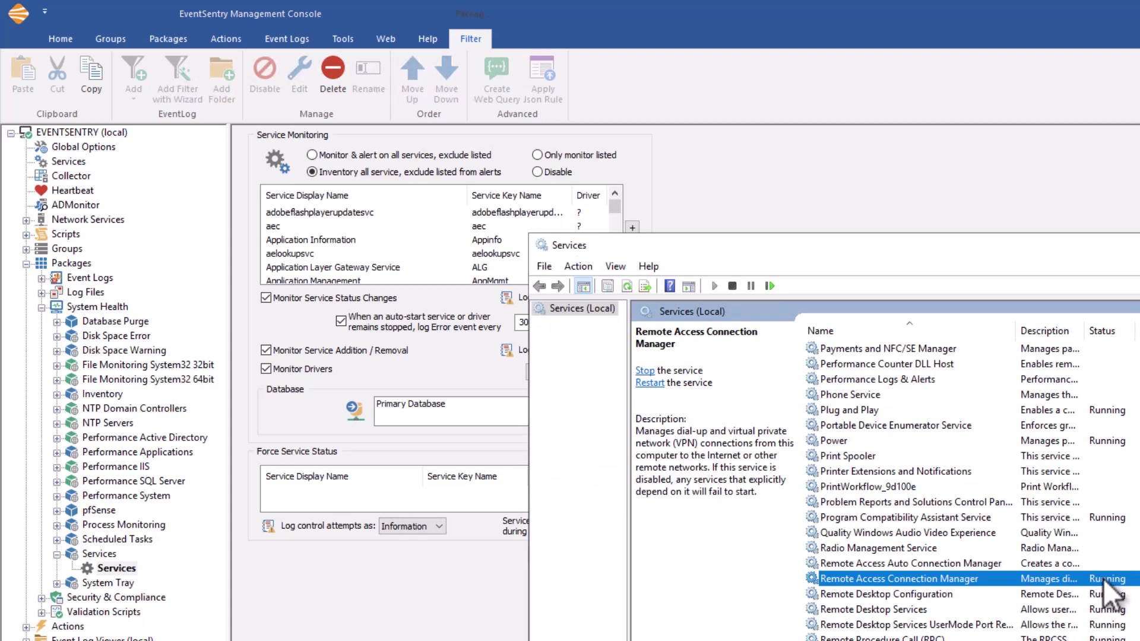
left_click(450, 350)
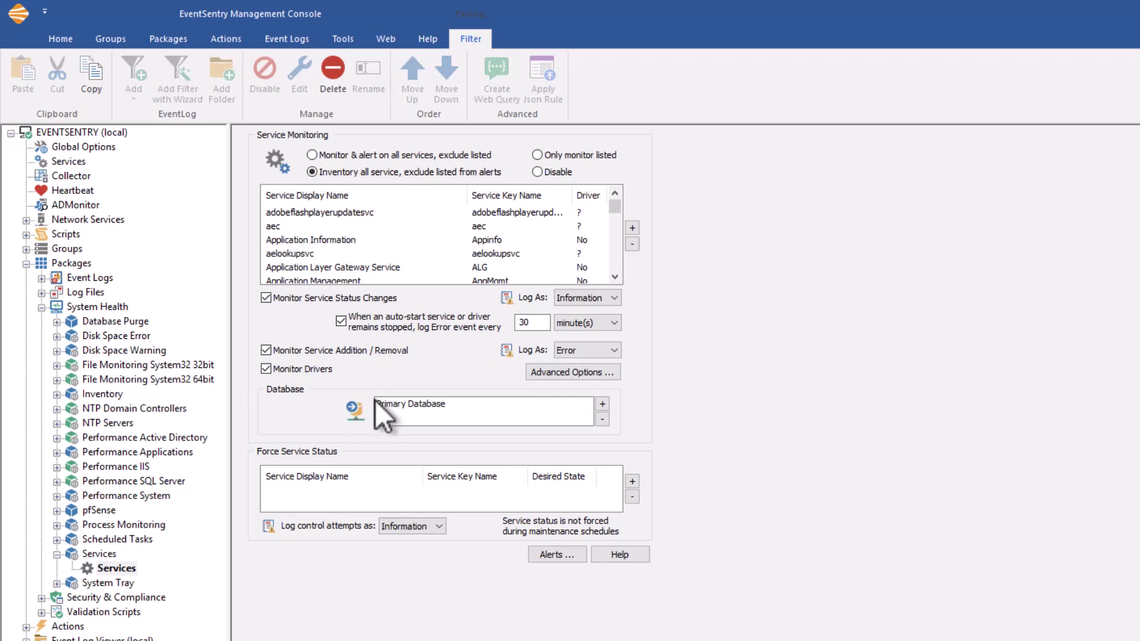
Select the Primary Database entry and examine the startup check and boot delay in the advanced service monitoring options without changing them
left_click(392, 405)
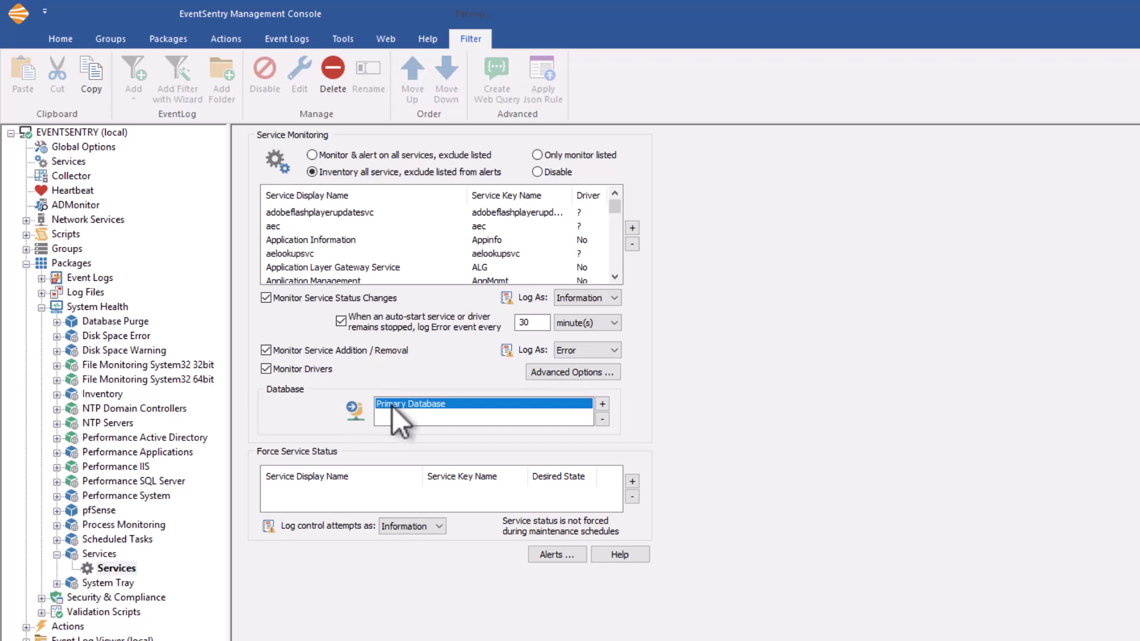
left_click(576, 373)
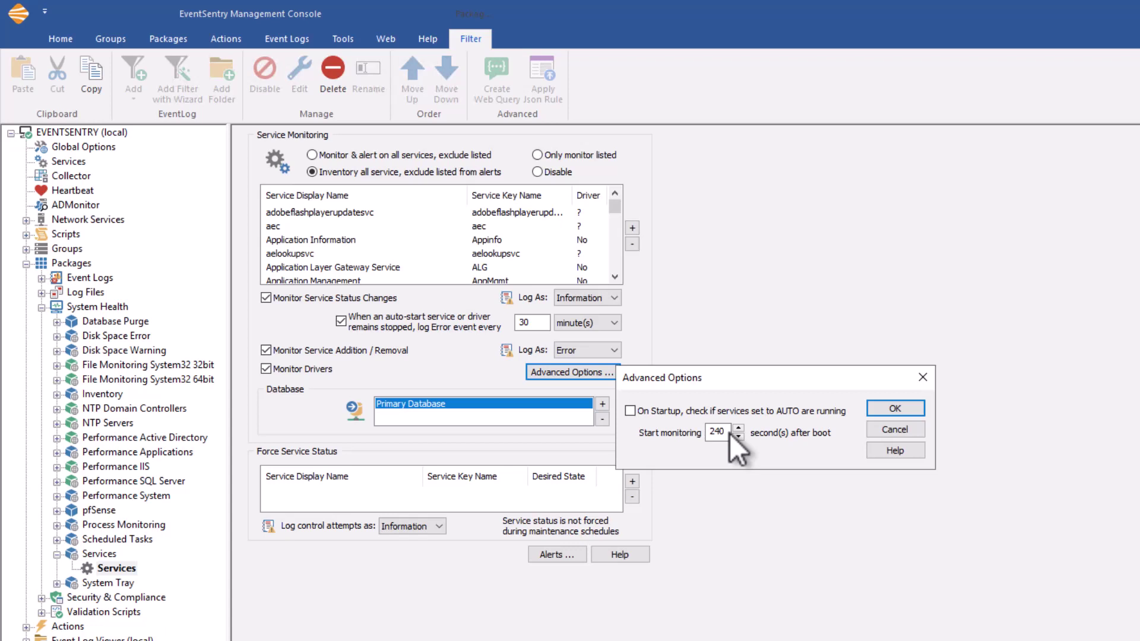
left_click(884, 431)
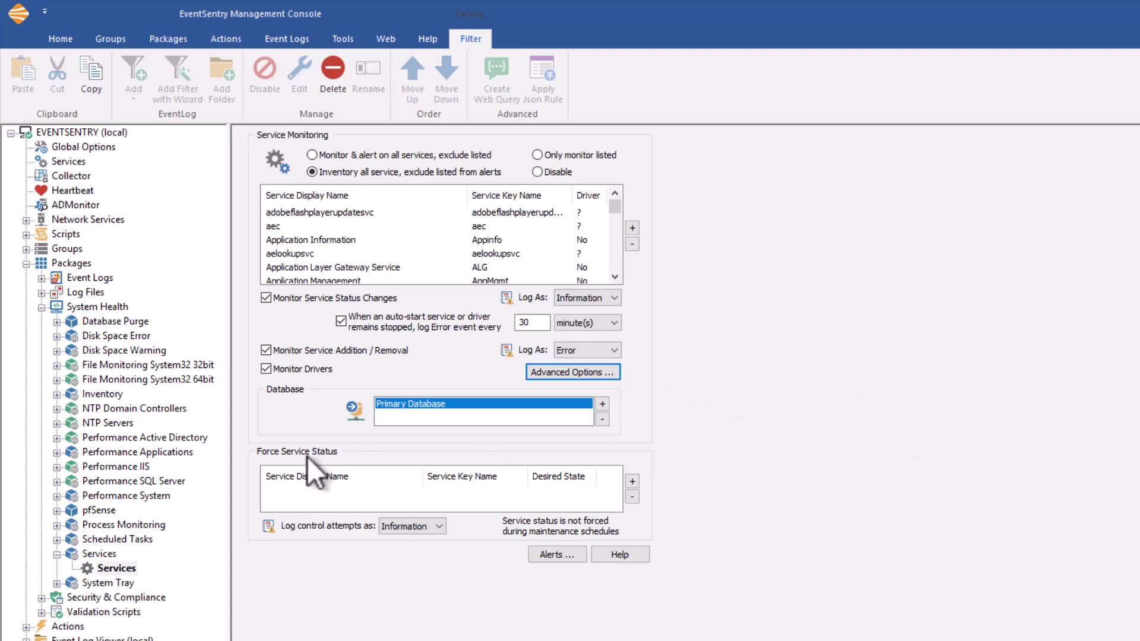
Add Print Spooler to the Force Service Status list with the desired status Running
left_click(633, 481)
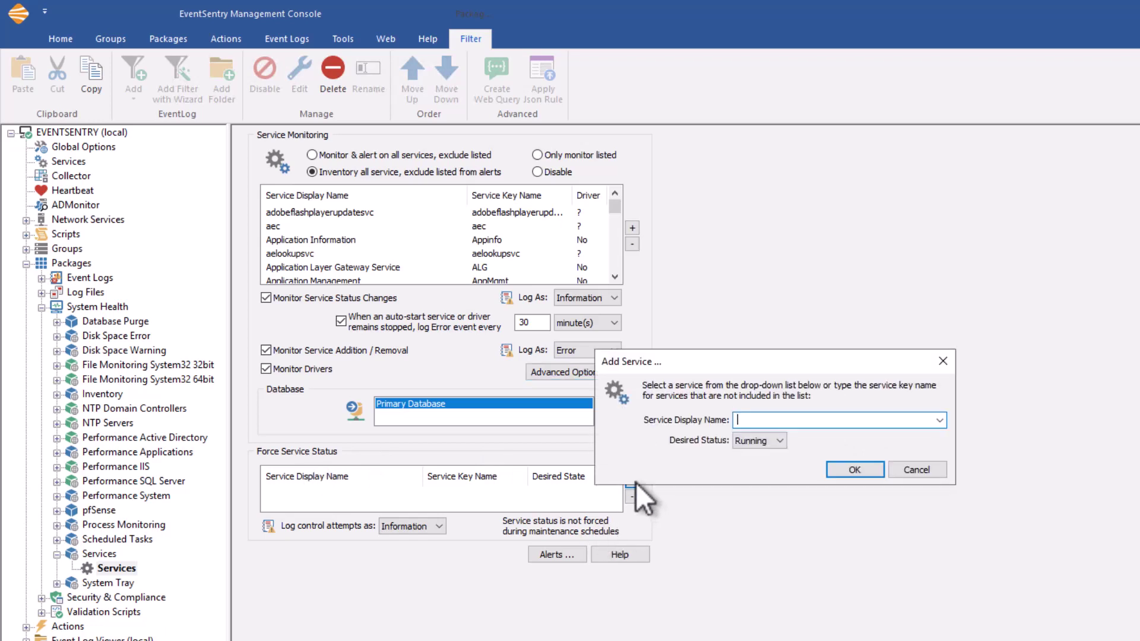
left_click(944, 421)
left_click(945, 422)
type("Print")
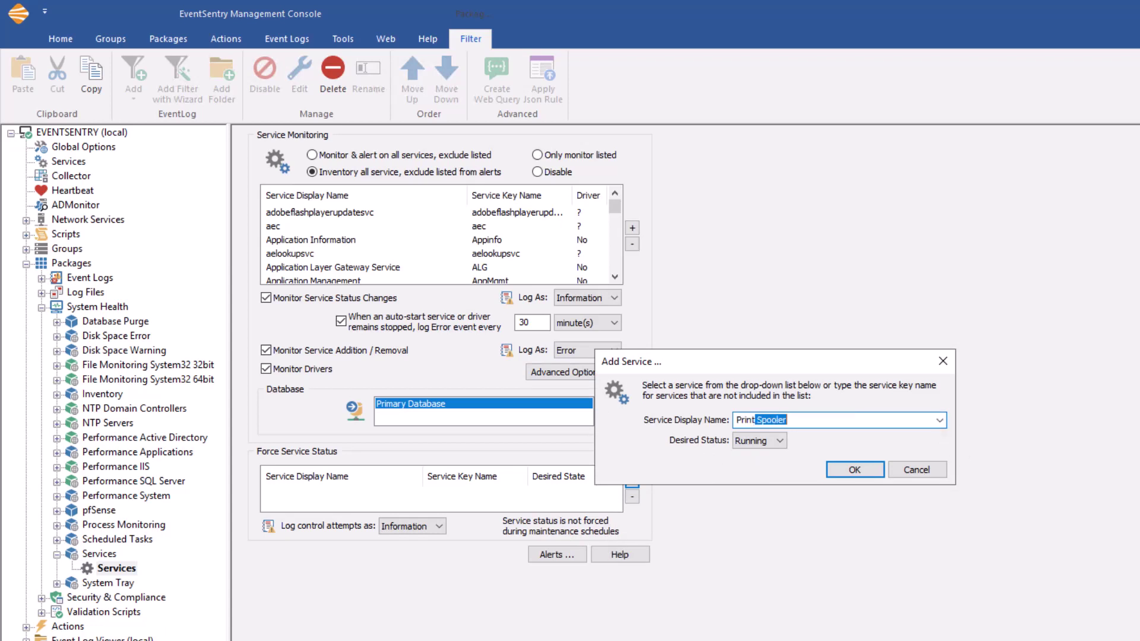
left_click(841, 471)
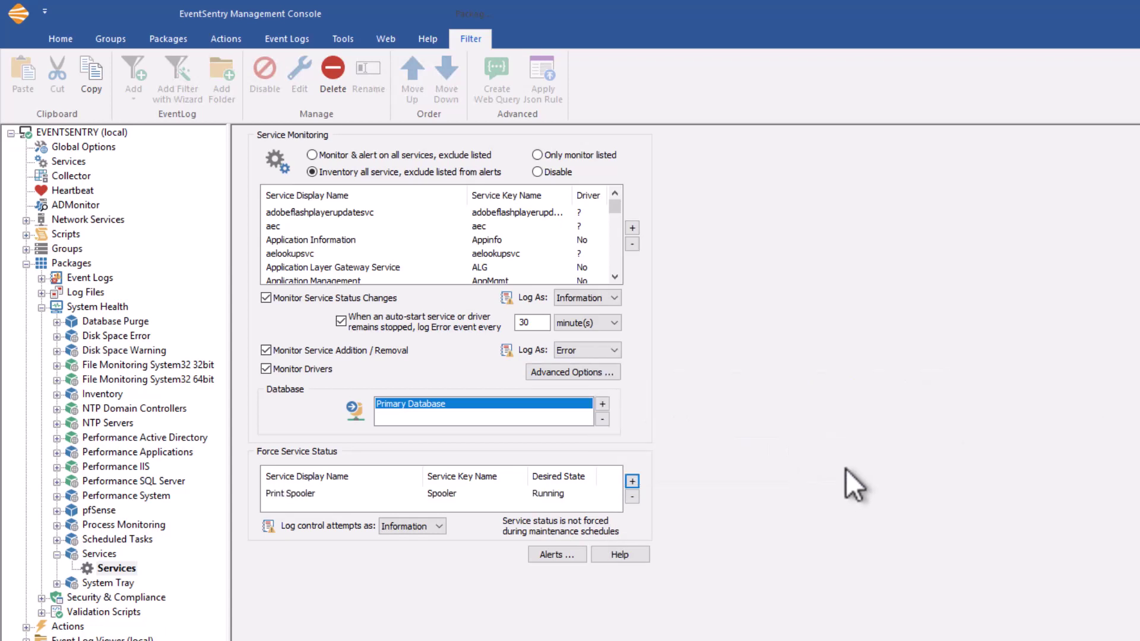
Review the Print Spooler entry under Force Service Status and set control attempts to be logged as Warning
left_click(289, 494)
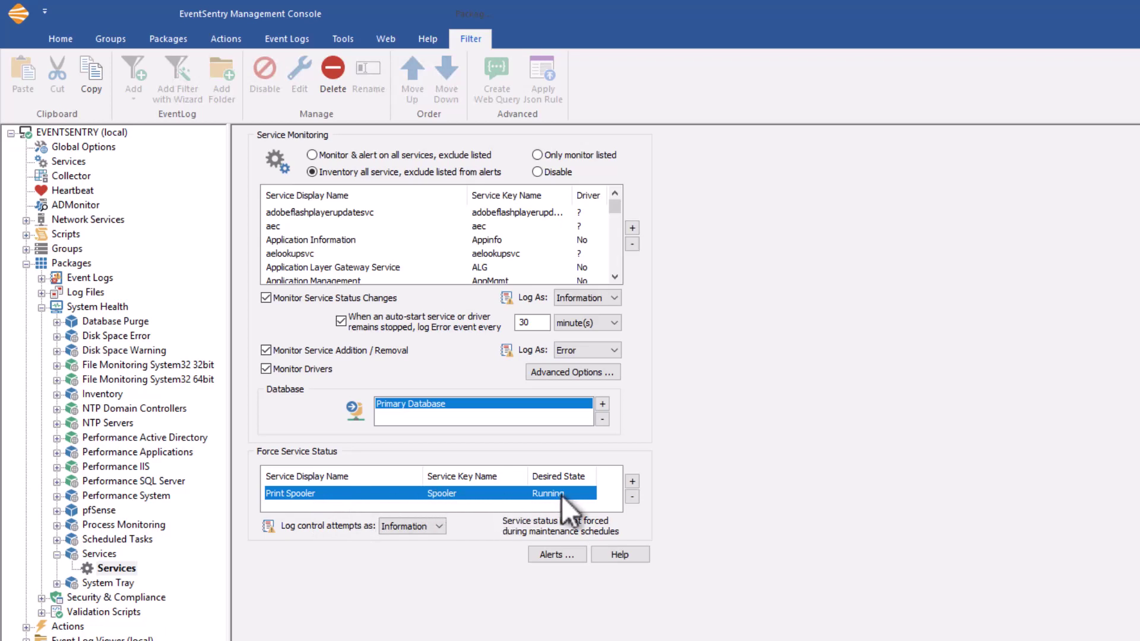
left_click(426, 526)
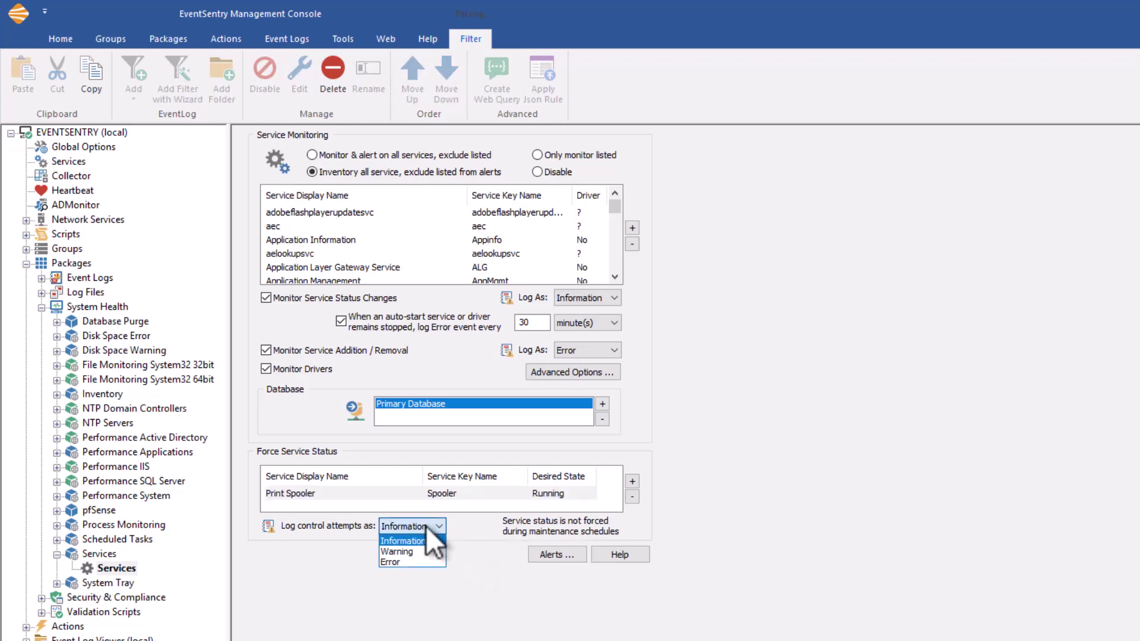
left_click(406, 561)
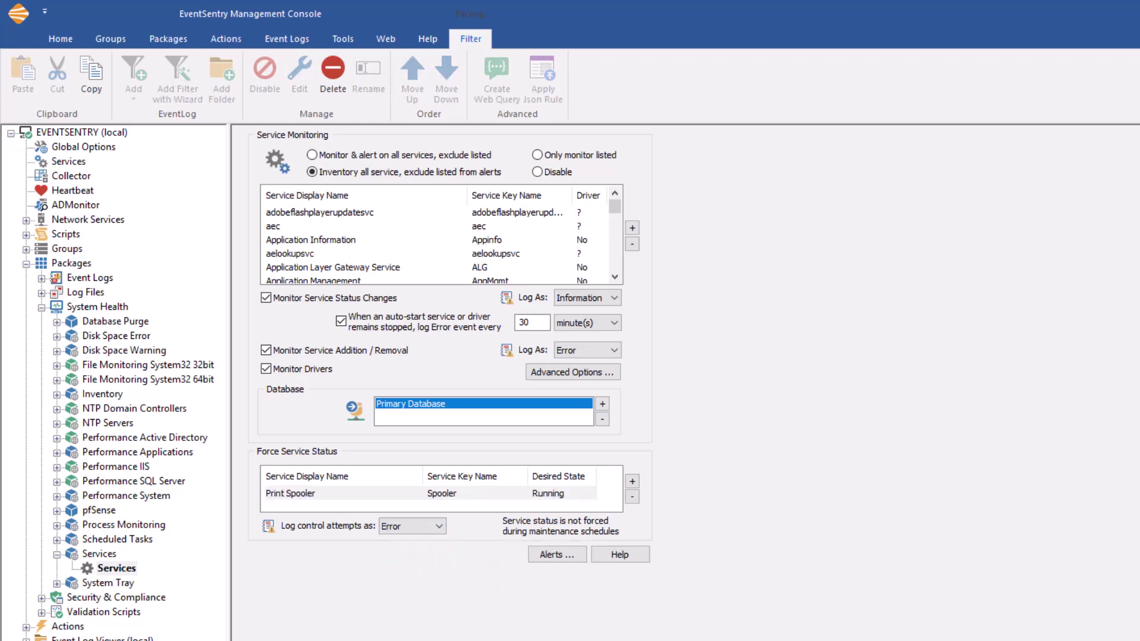
left_click(415, 526)
left_click(406, 549)
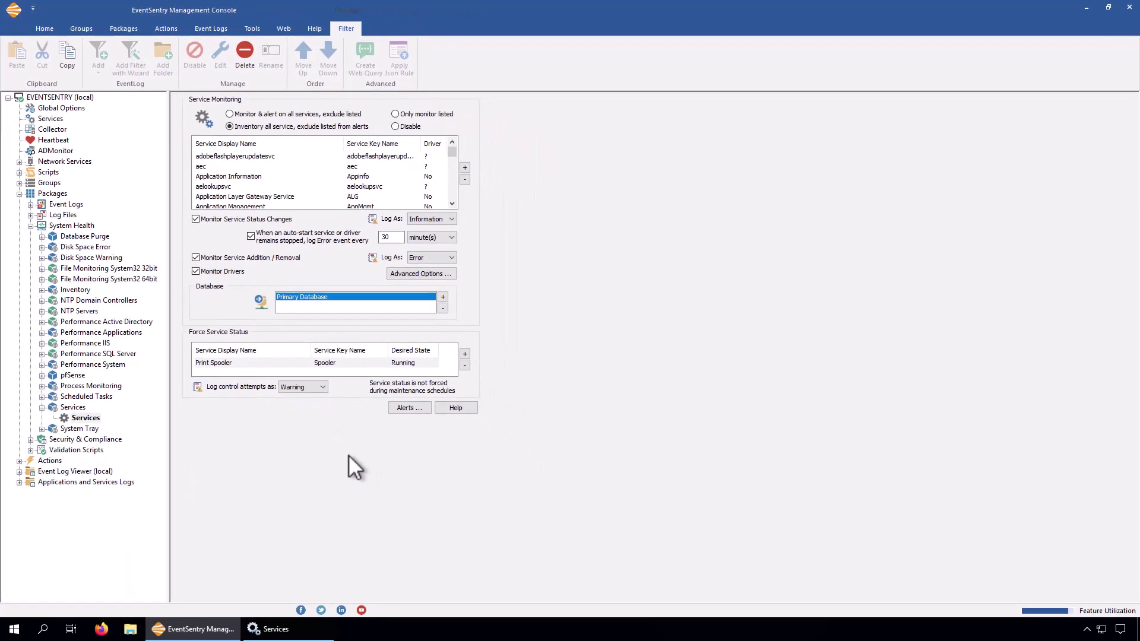
Switch to the Services window, find Print Spooler, examine the recovery settings in its properties, and cancel the dialog
left_click(270, 628)
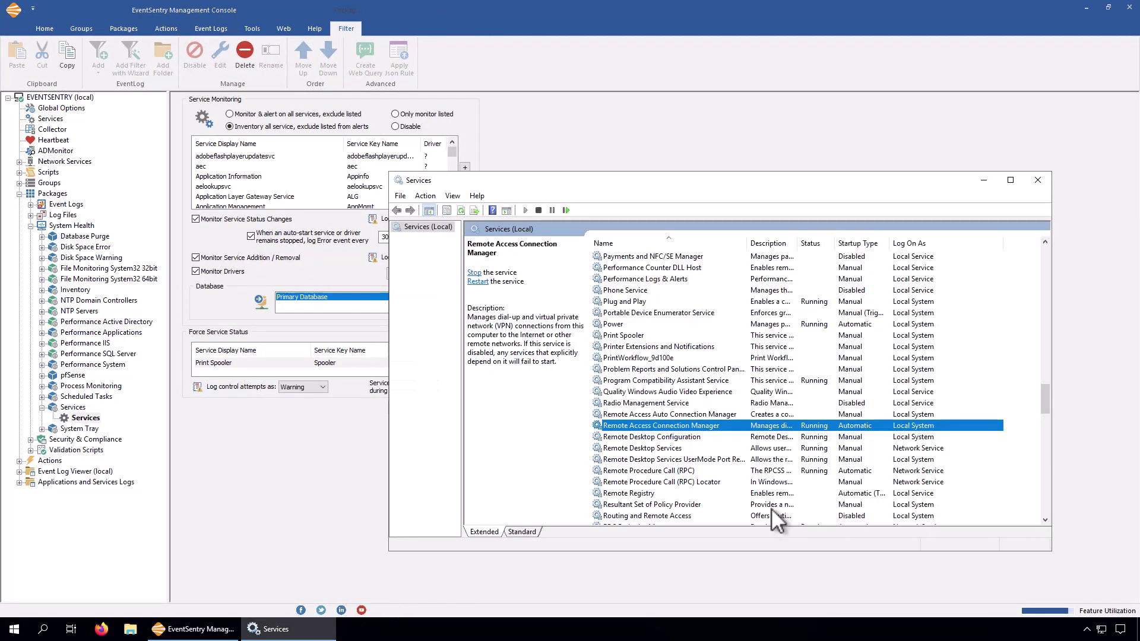
left_click(694, 447)
type("pr")
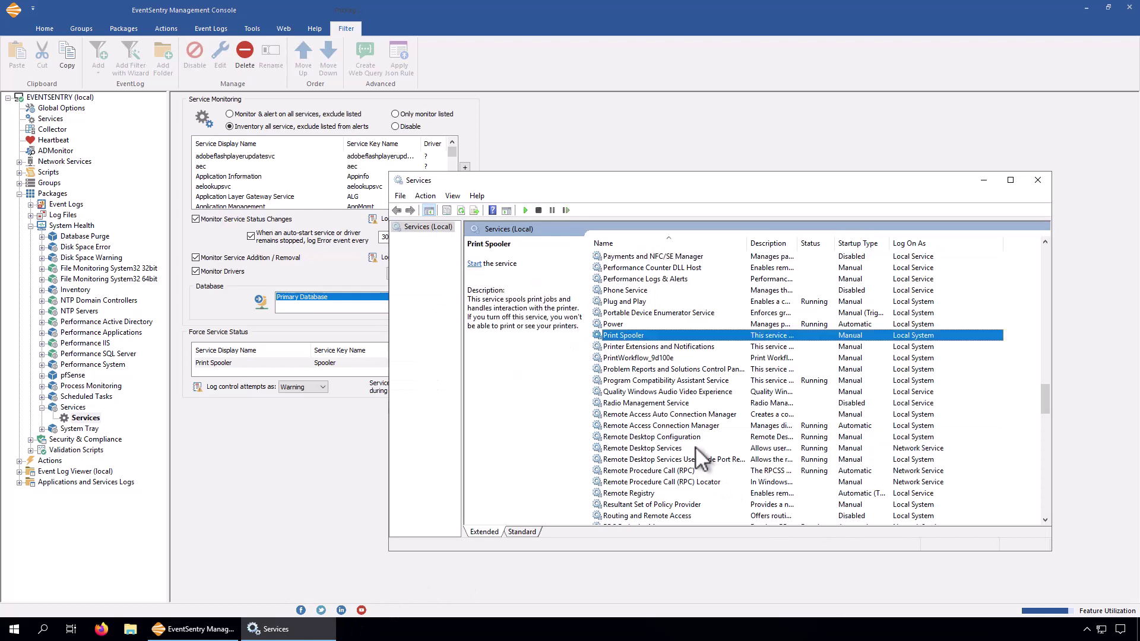
double_click(651, 336)
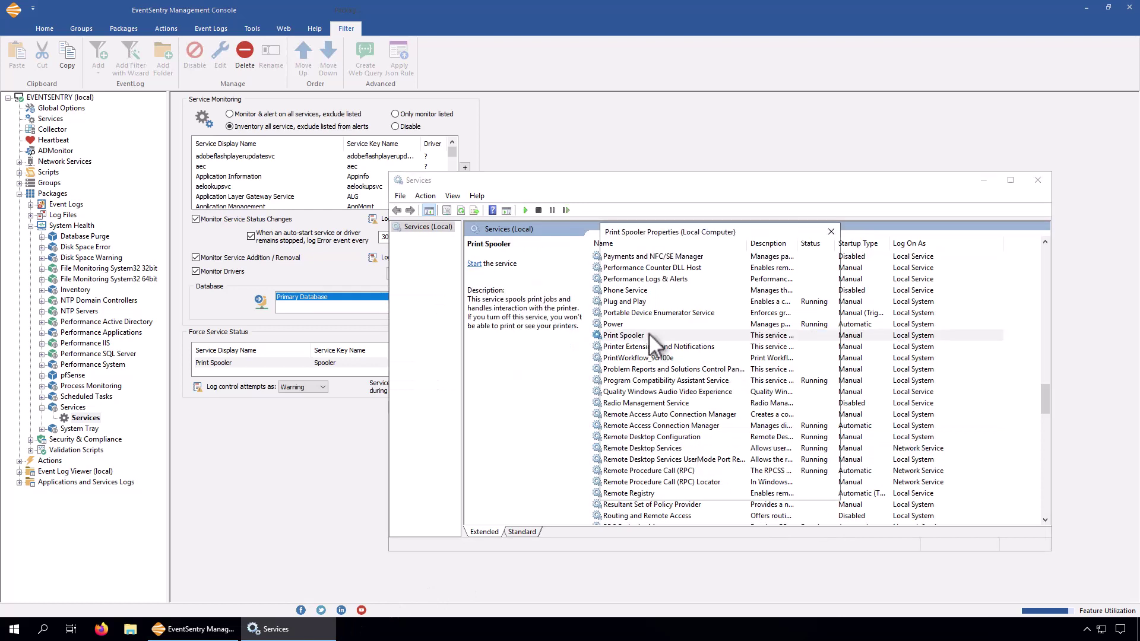
left_click(678, 253)
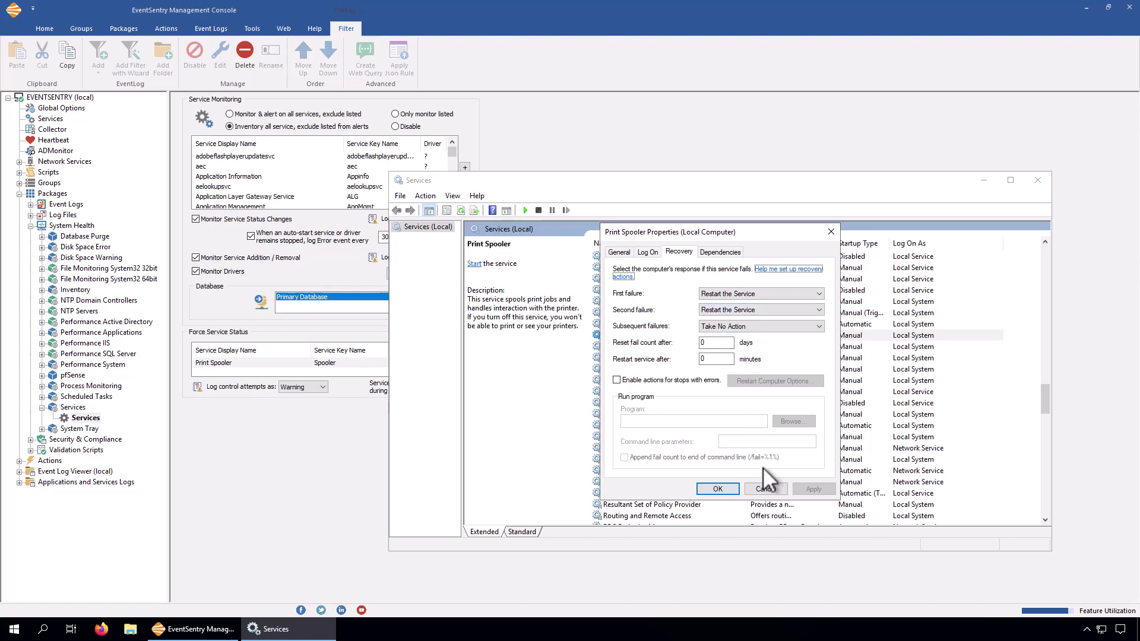
left_click(762, 488)
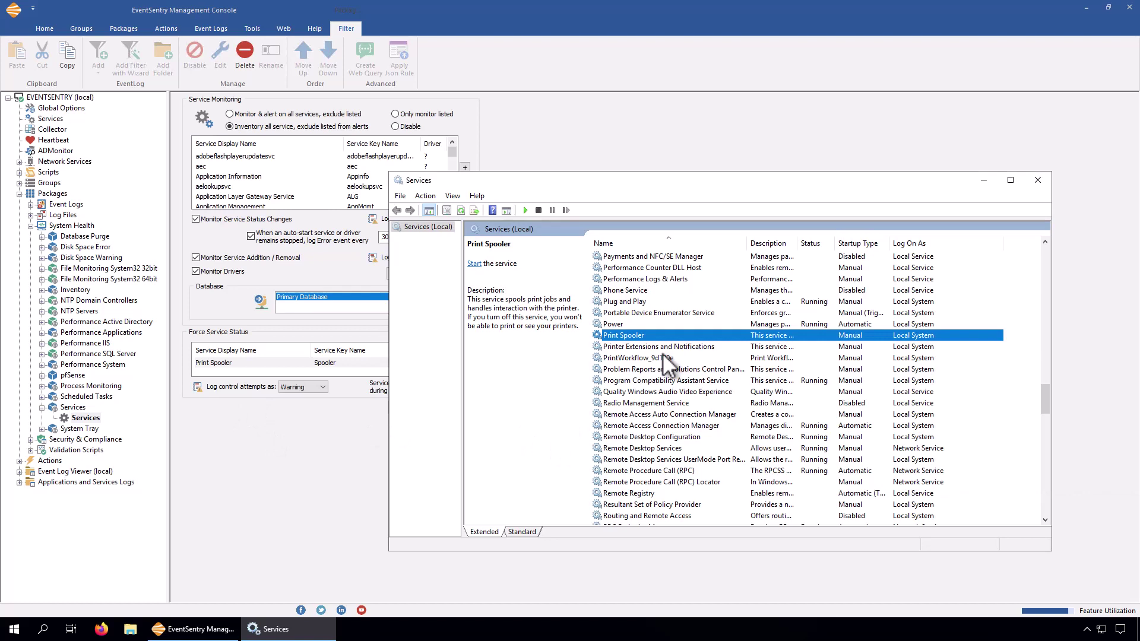
Return to the EventSentry Management Console, collapse the Services package, and save the configuration
right_click(666, 334)
left_click(389, 450)
left_click(340, 468)
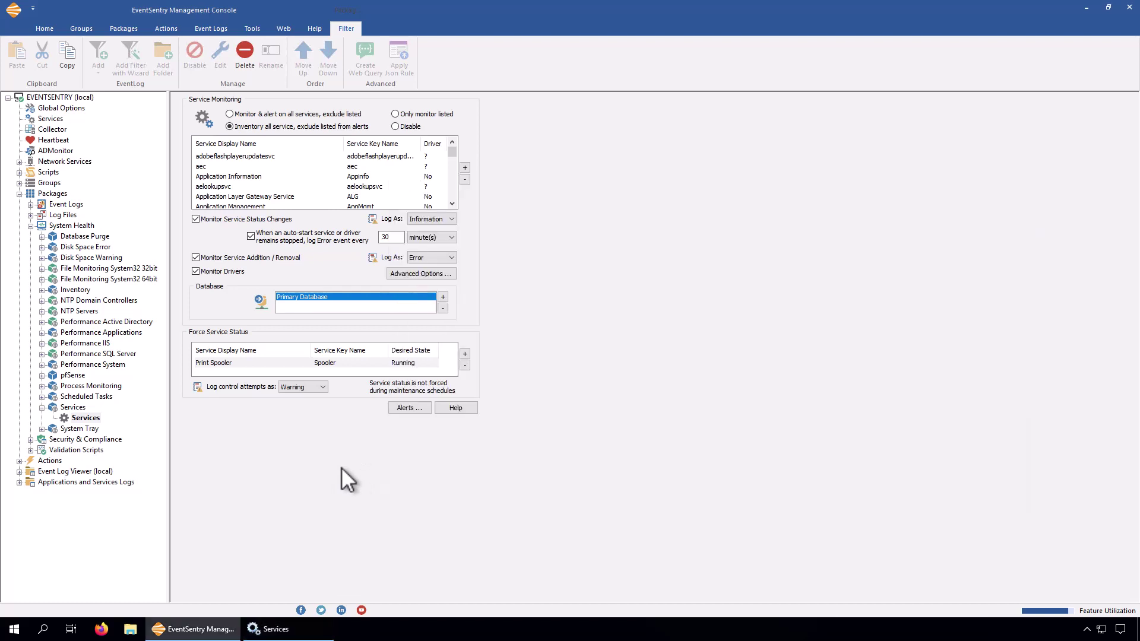
left_click(41, 407)
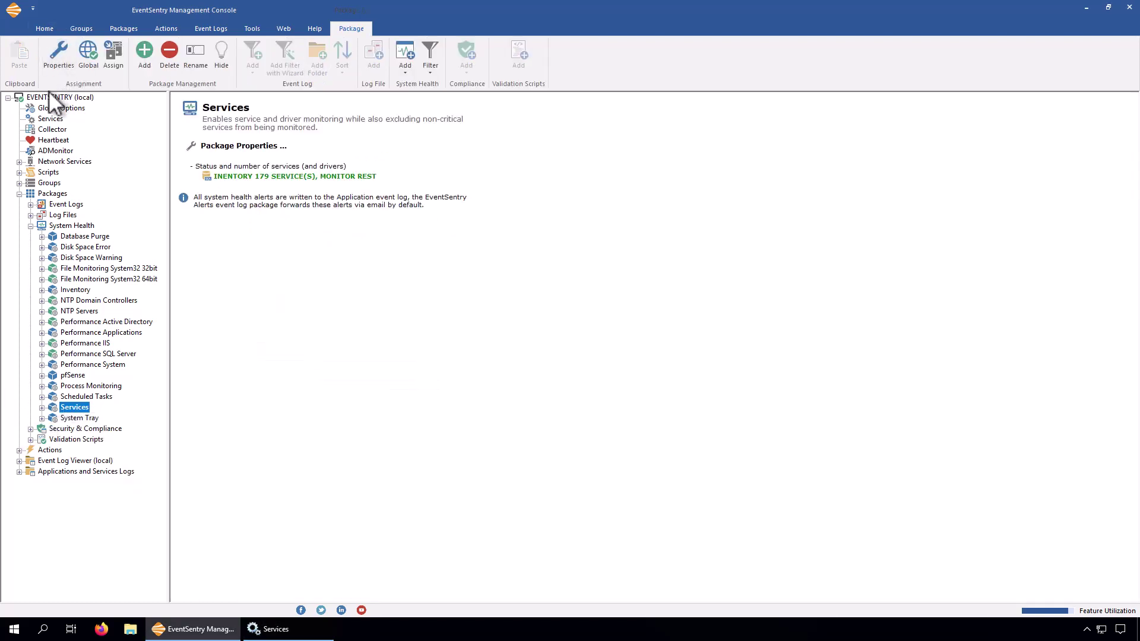
left_click(45, 28)
left_click(16, 72)
left_click(31, 98)
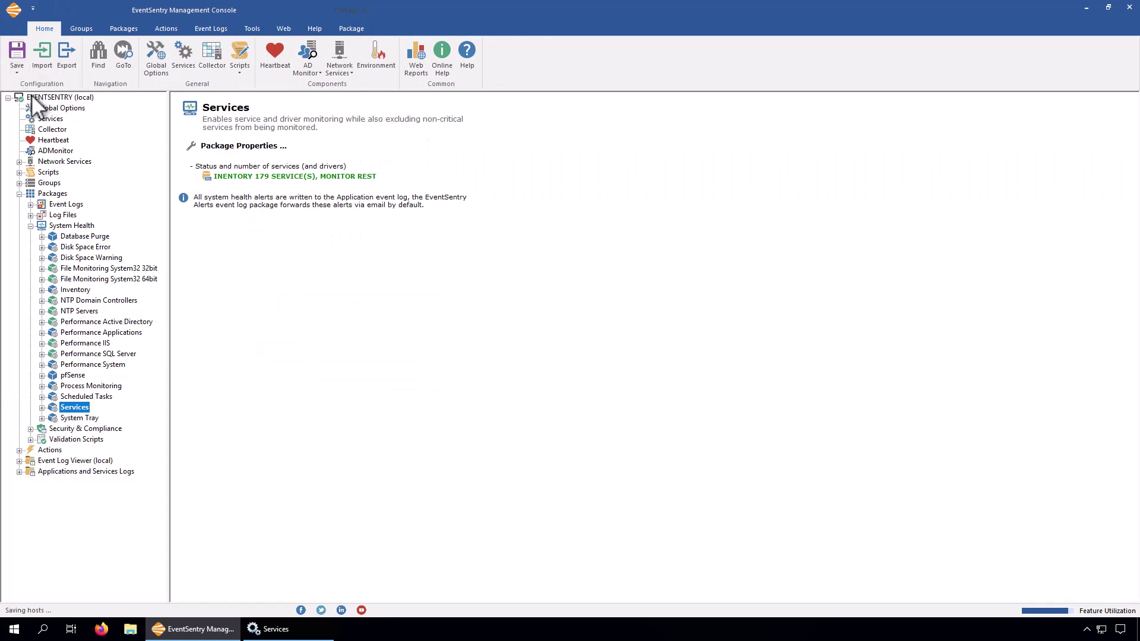
Read the two newest Service Monitoring warnings in the local Application log, and switch to the Services window to check Print Spooler's status
left_click(18, 462)
left_click(67, 472)
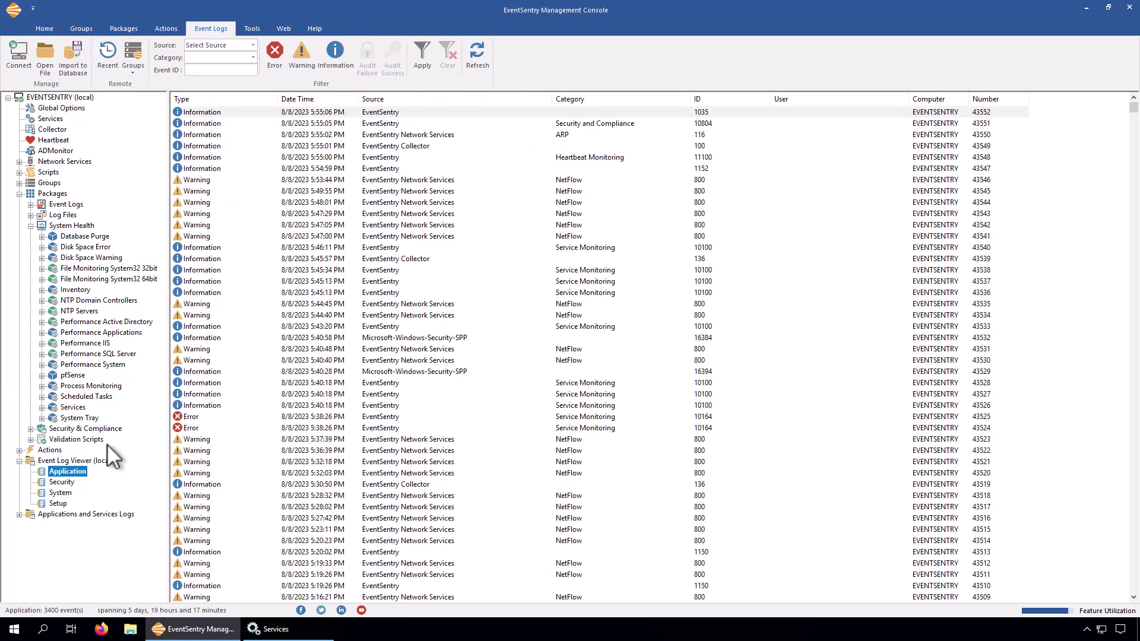
double_click(705, 123)
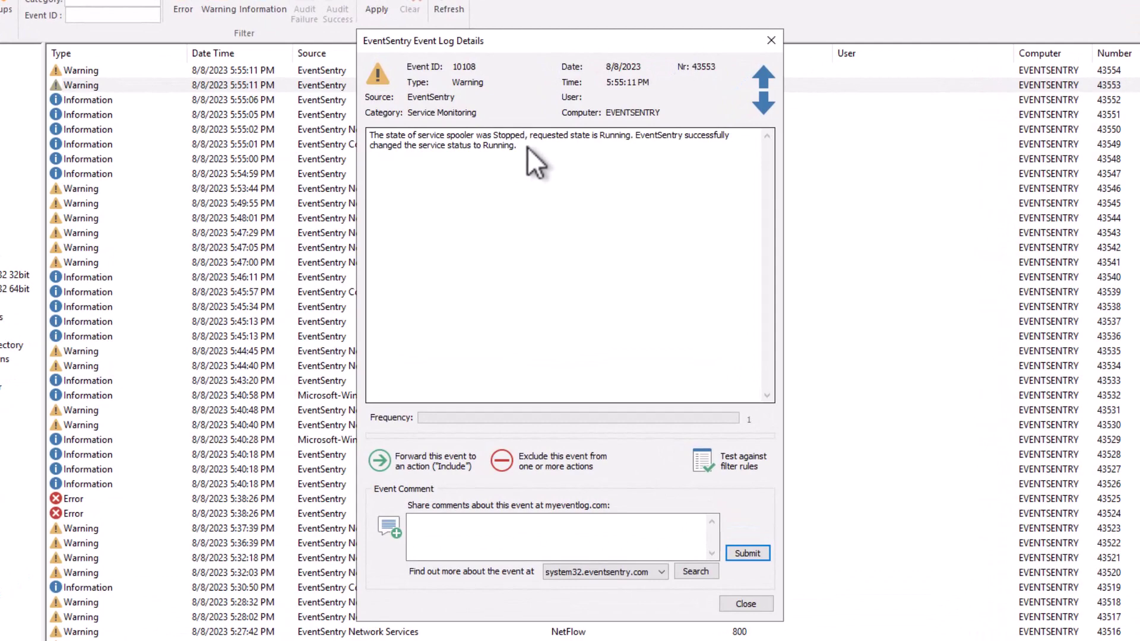
left_click(763, 75)
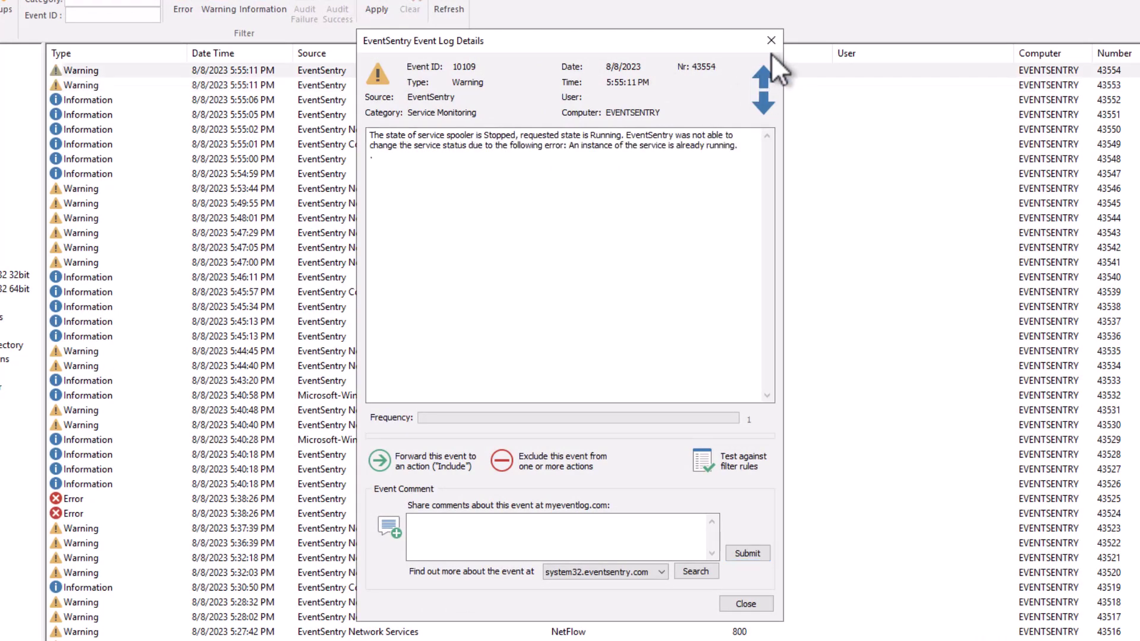
left_click(772, 40)
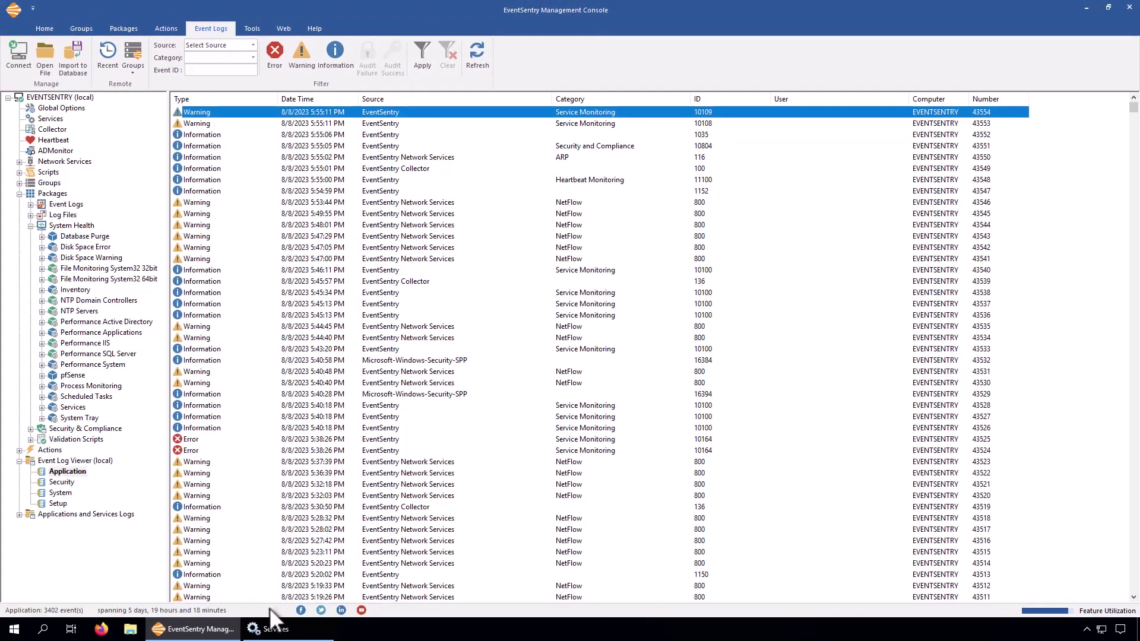
left_click(272, 629)
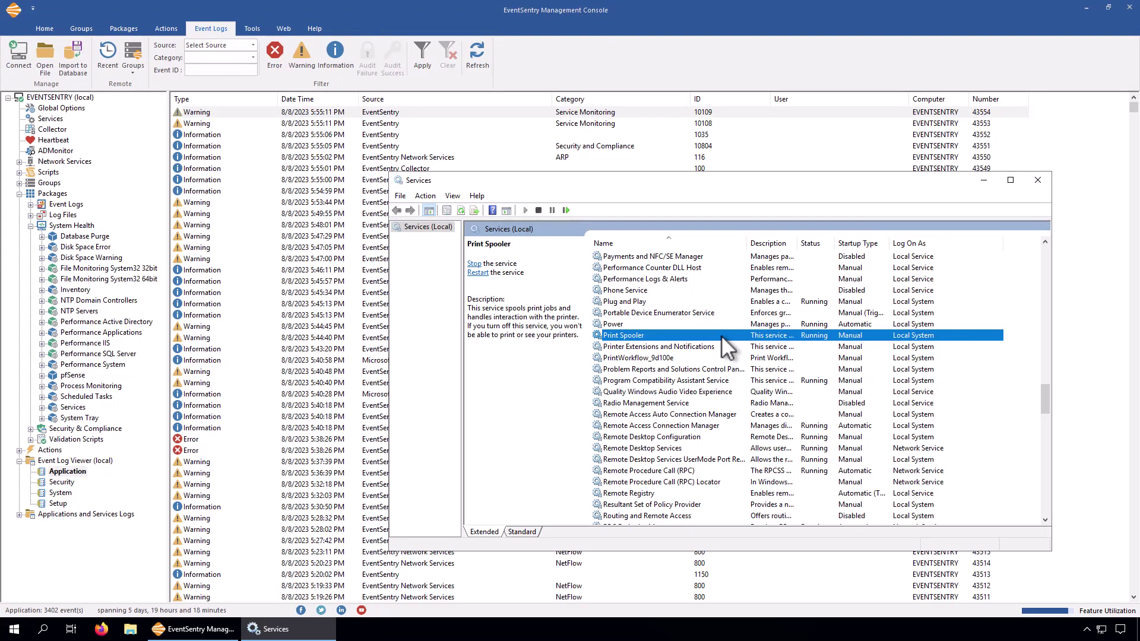
Try to stop the Print Spooler service in the Services window, dismiss the warning, and issue the stop command again
right_click(806, 332)
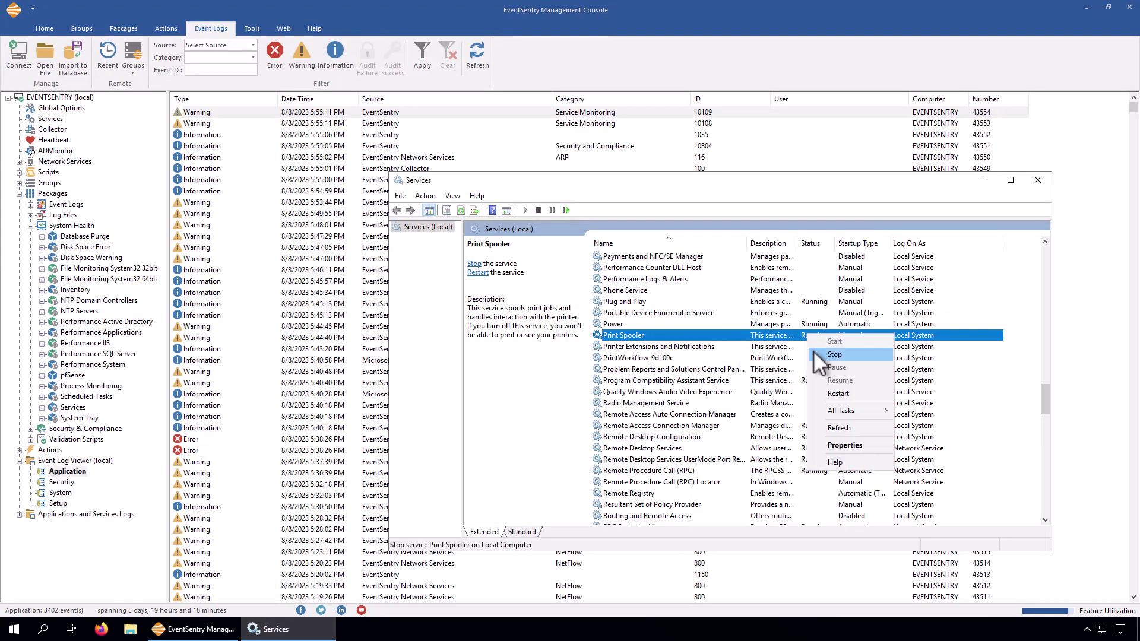
left_click(813, 351)
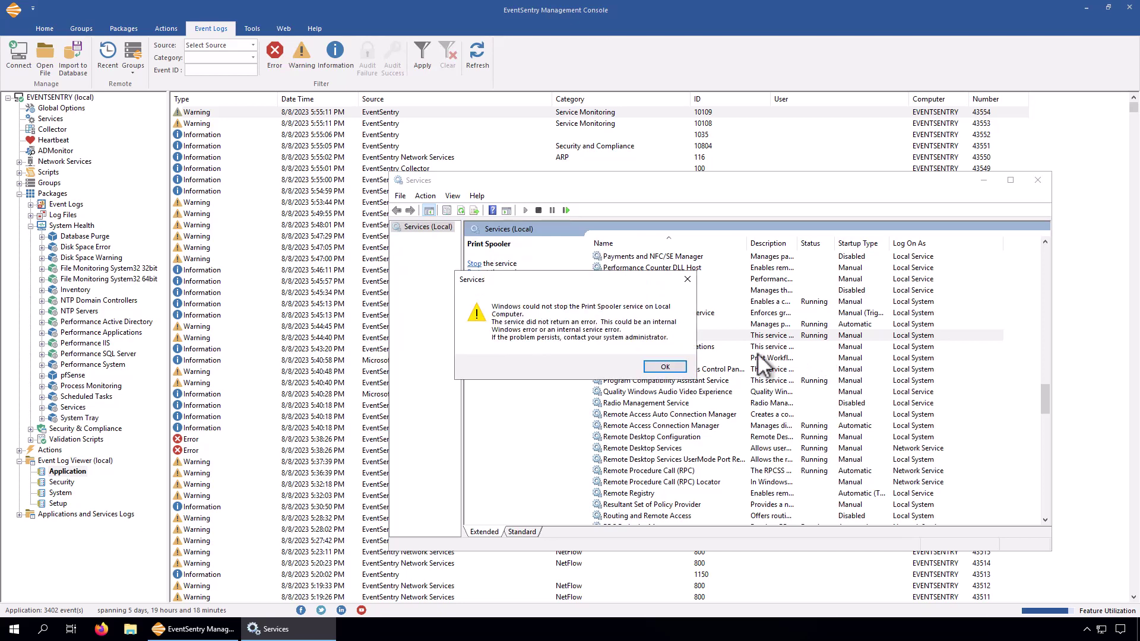
left_click(665, 367)
right_click(829, 335)
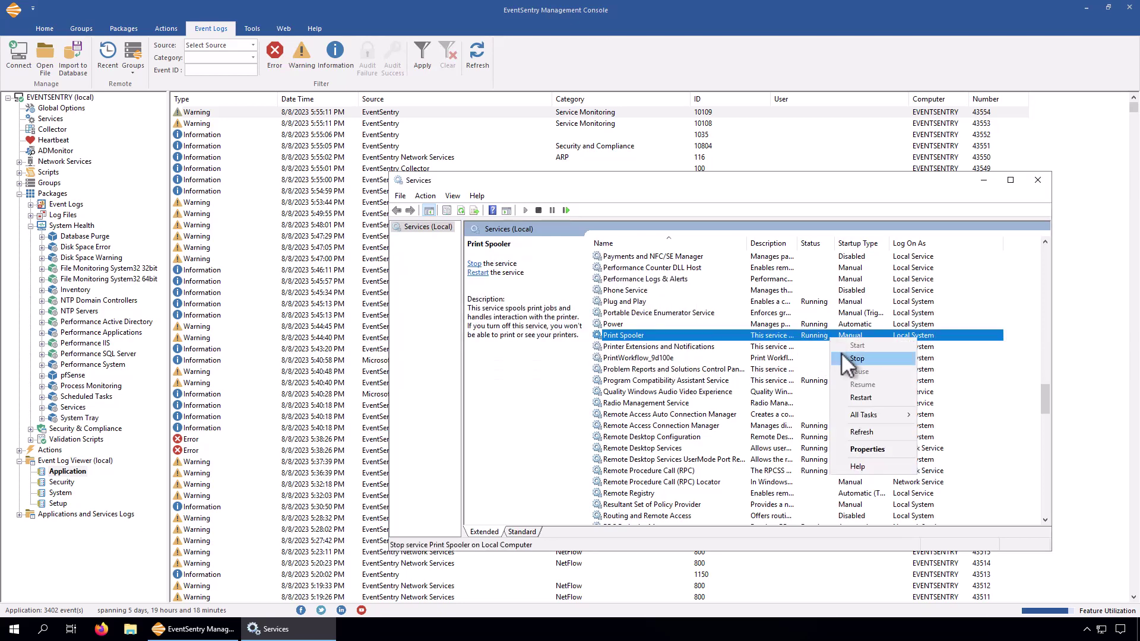
left_click(839, 351)
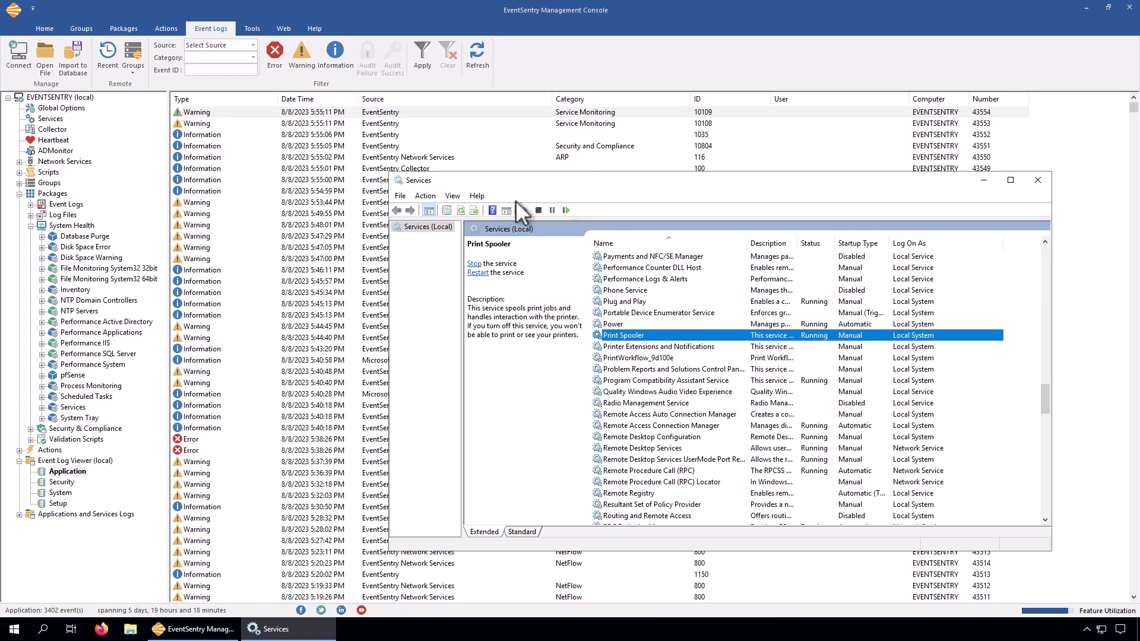
Return to the EventSentry Management Console and read the newest Service Monitoring warning with event ID 10108 in the Application log
left_click(412, 113)
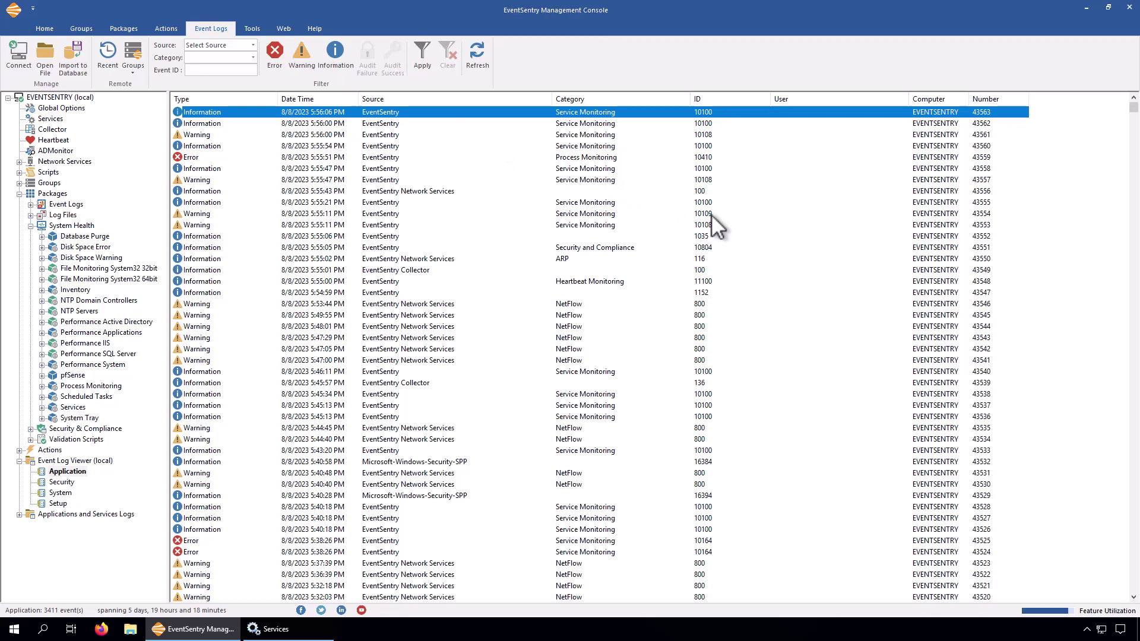
double_click(706, 134)
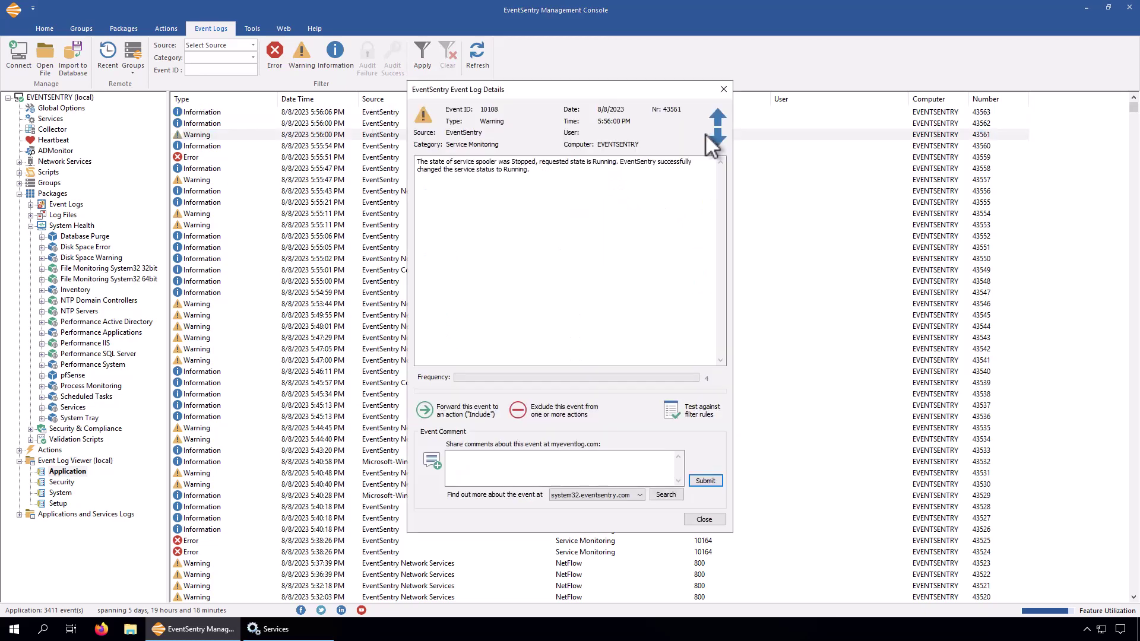
left_click(724, 89)
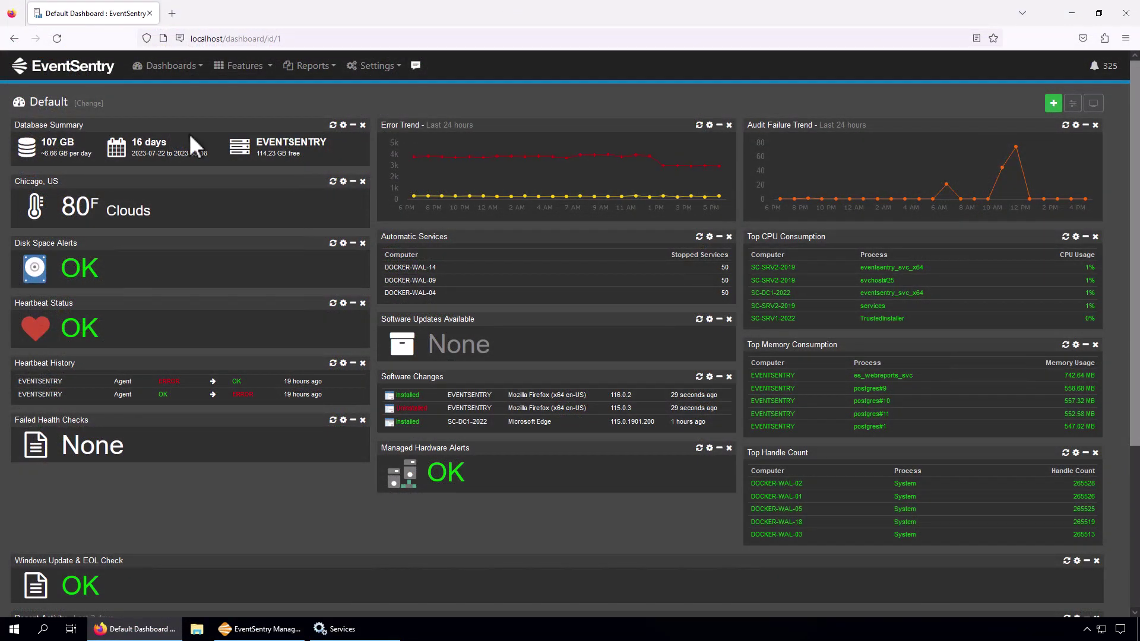
In the EventSentry web reports in Firefox, open the current service status report and review the full list of computers
left_click(256, 66)
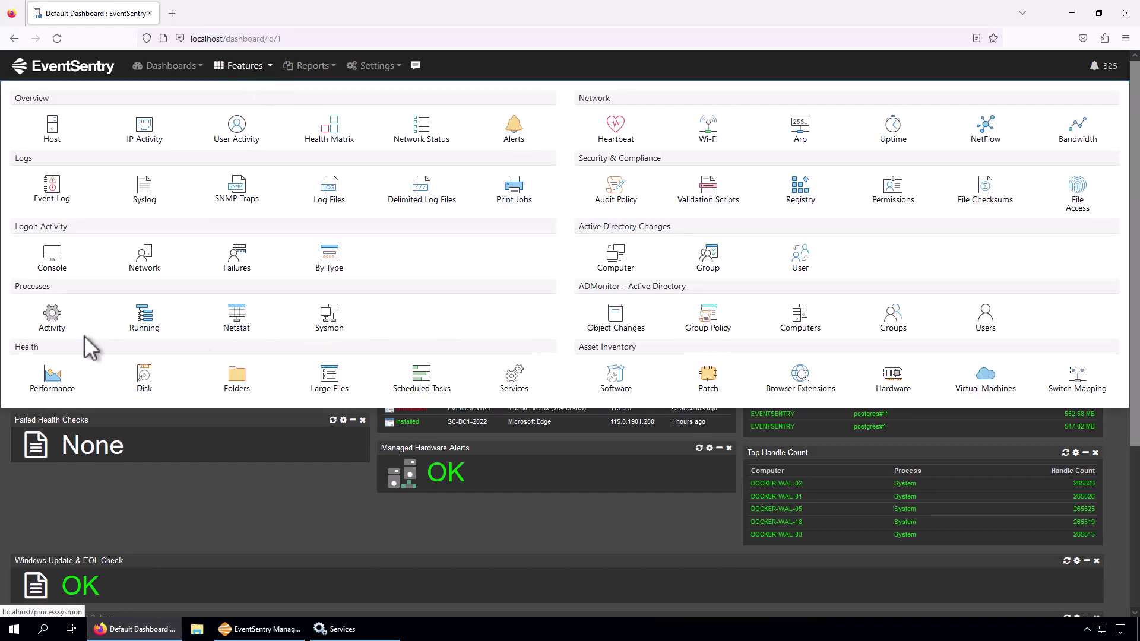
mouse_move(512, 383)
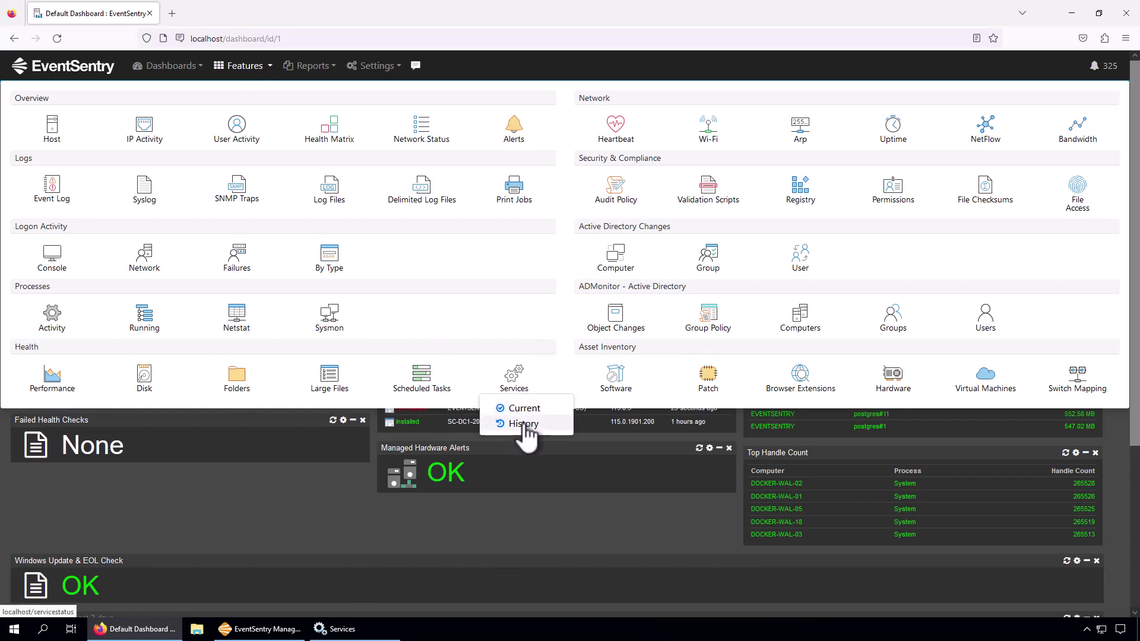
left_click(525, 409)
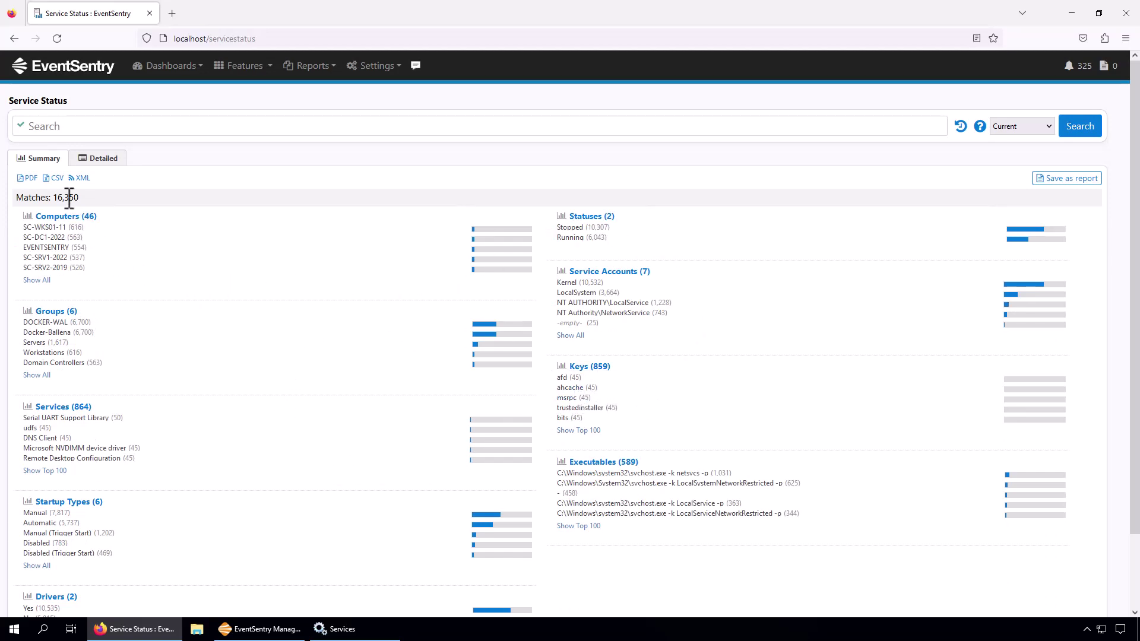
left_click(49, 282)
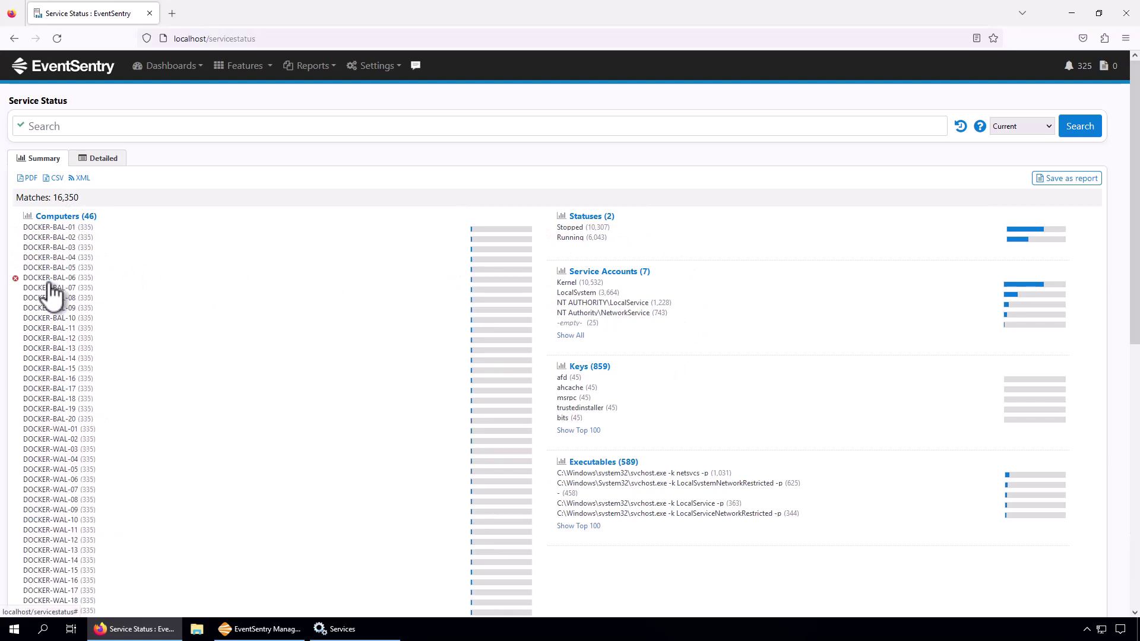
scroll(156, 316, "down", 7)
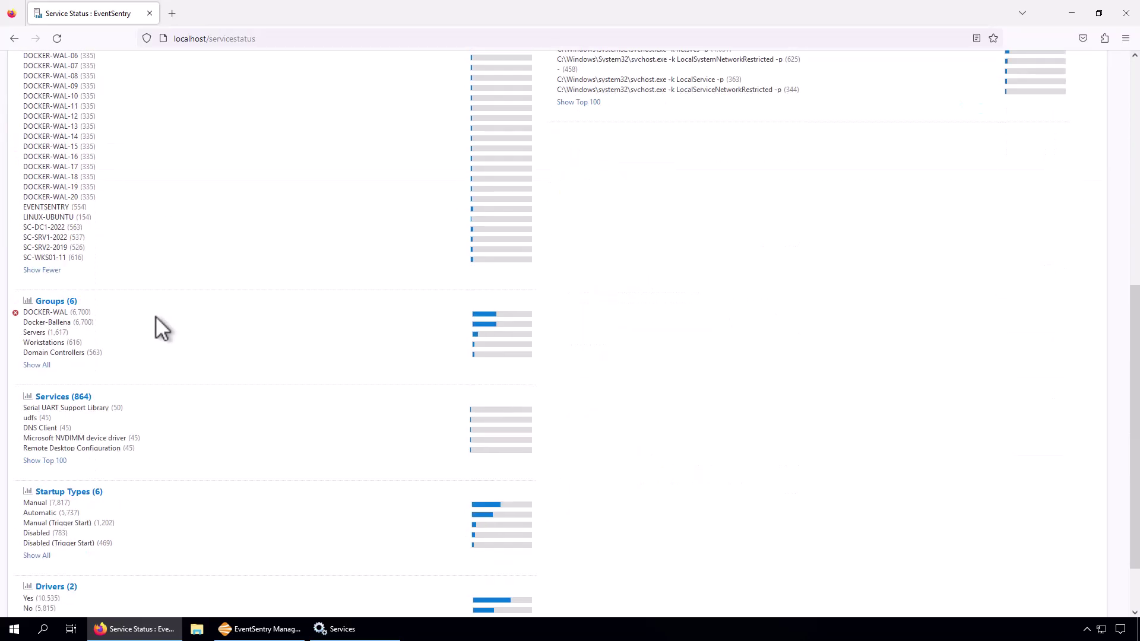
scroll(155, 316, "up", 7)
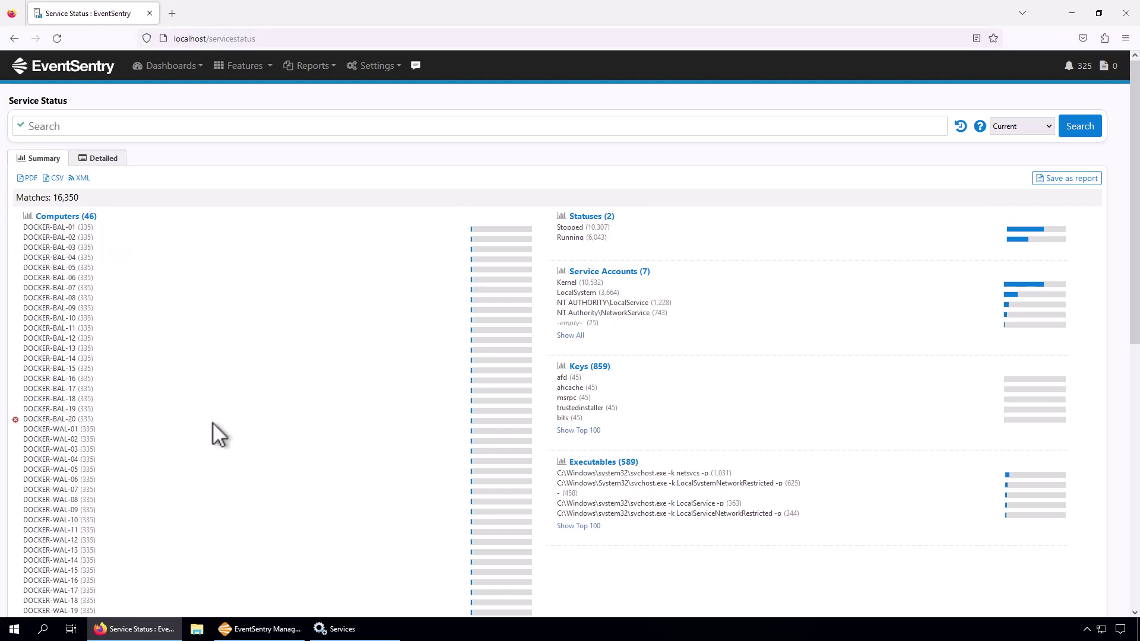
Filter the service status by the service account \Driver\WudfRd from the full account list and examine the detailed results
left_click(568, 336)
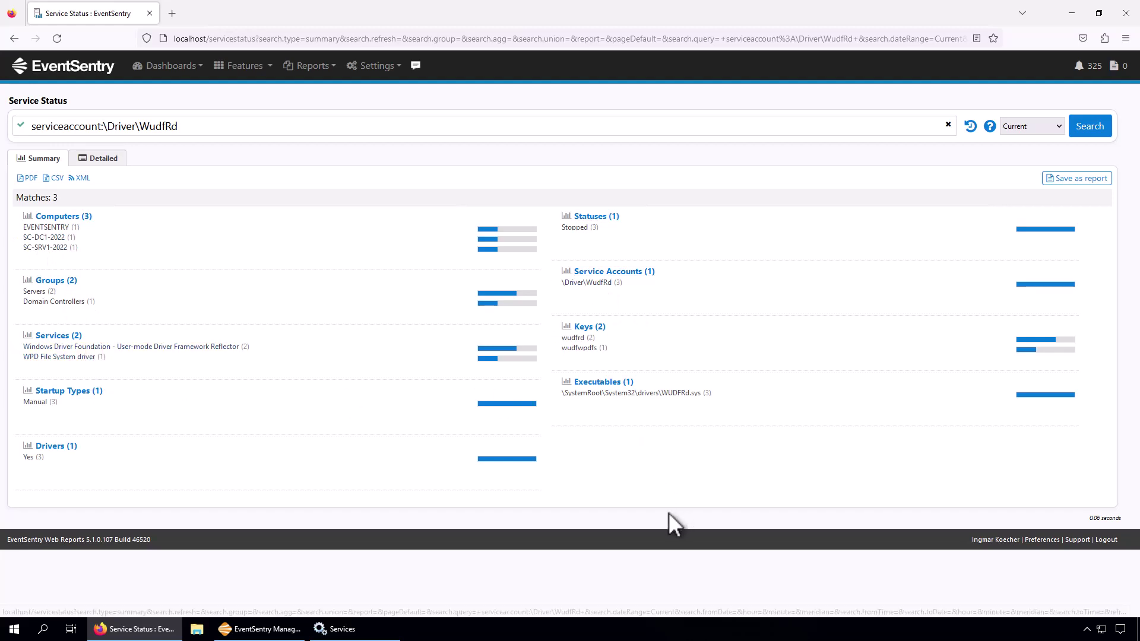
left_click(100, 158)
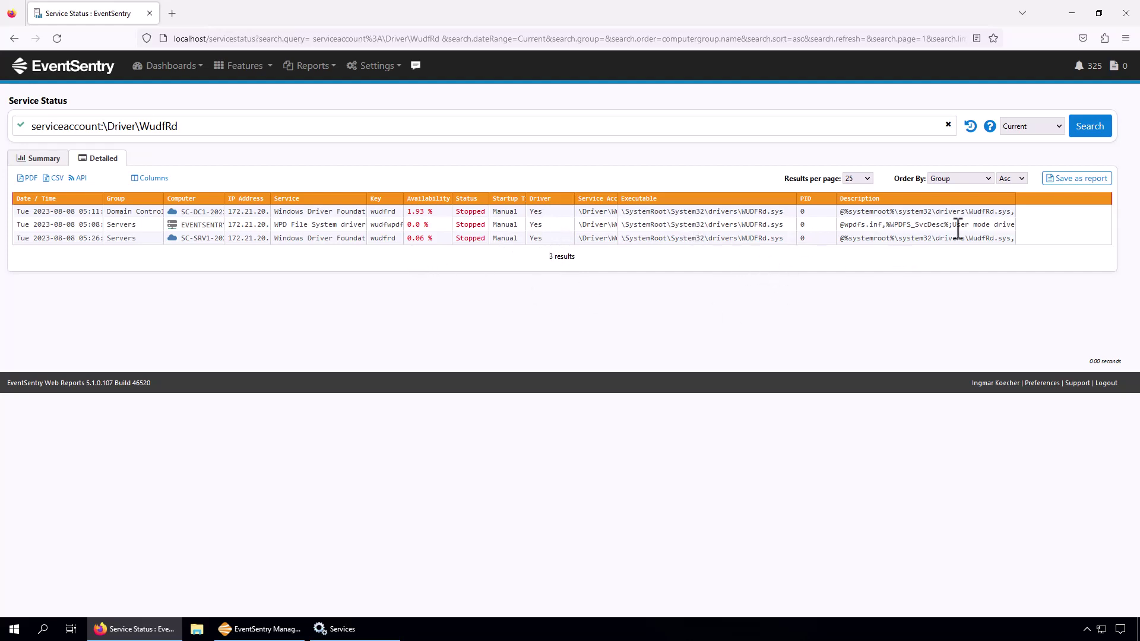
Reopen the current service status report and filter it to startup type Automatic, status Stopped, and non-driver services
left_click(248, 66)
mouse_move(534, 383)
left_click(525, 408)
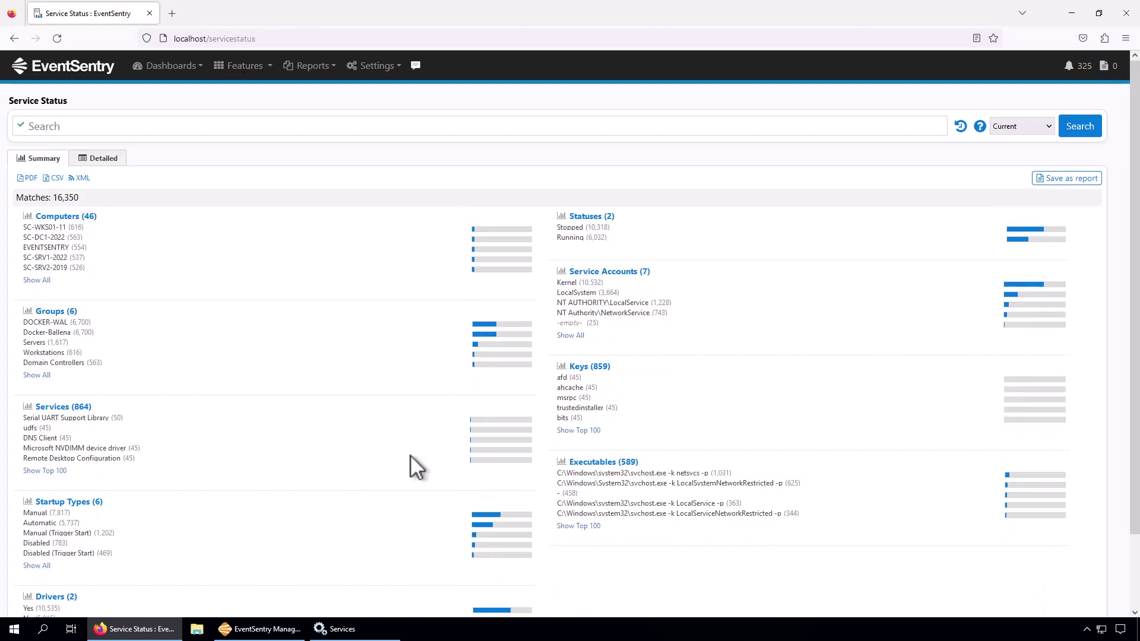
scroll(122, 506, "down", 3)
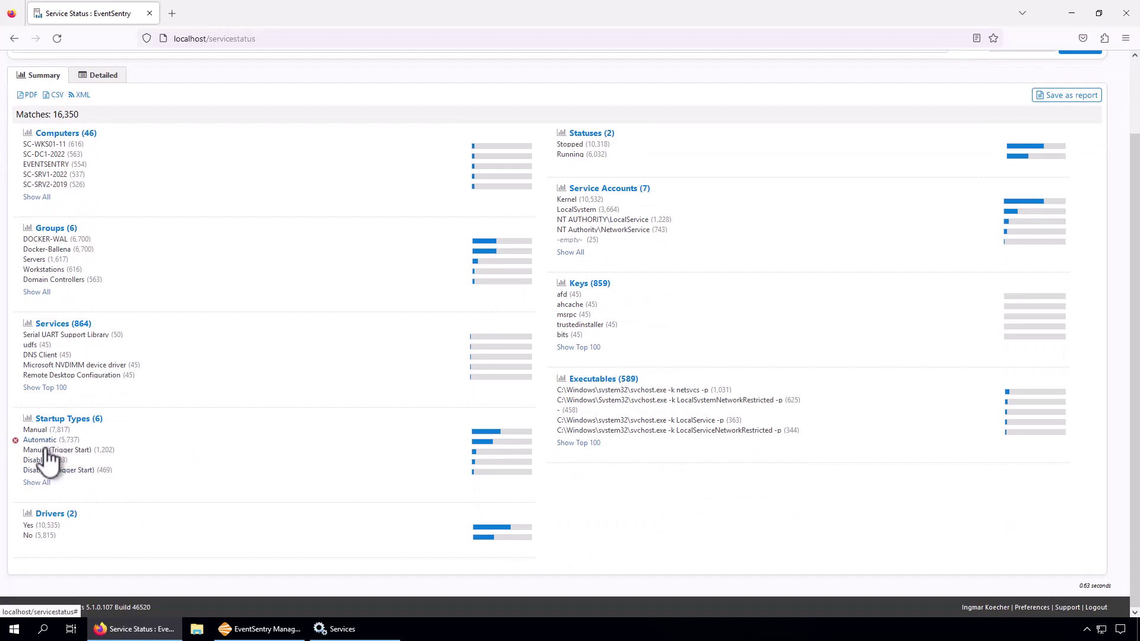
left_click(40, 441)
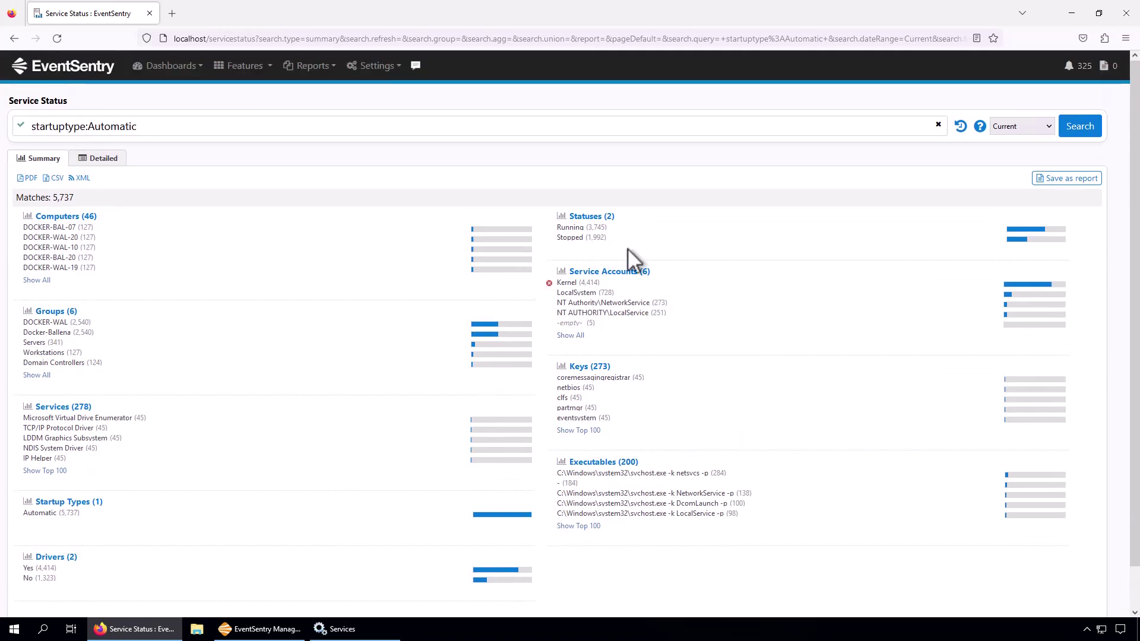
left_click(577, 241)
scroll(285, 410, "down", 2)
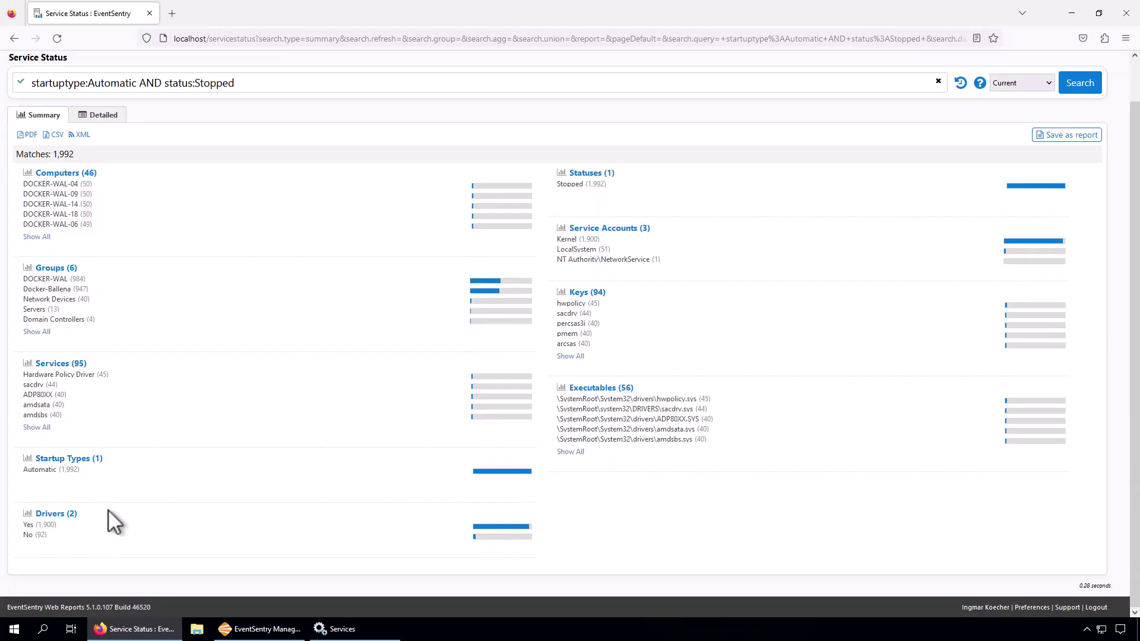
left_click(28, 535)
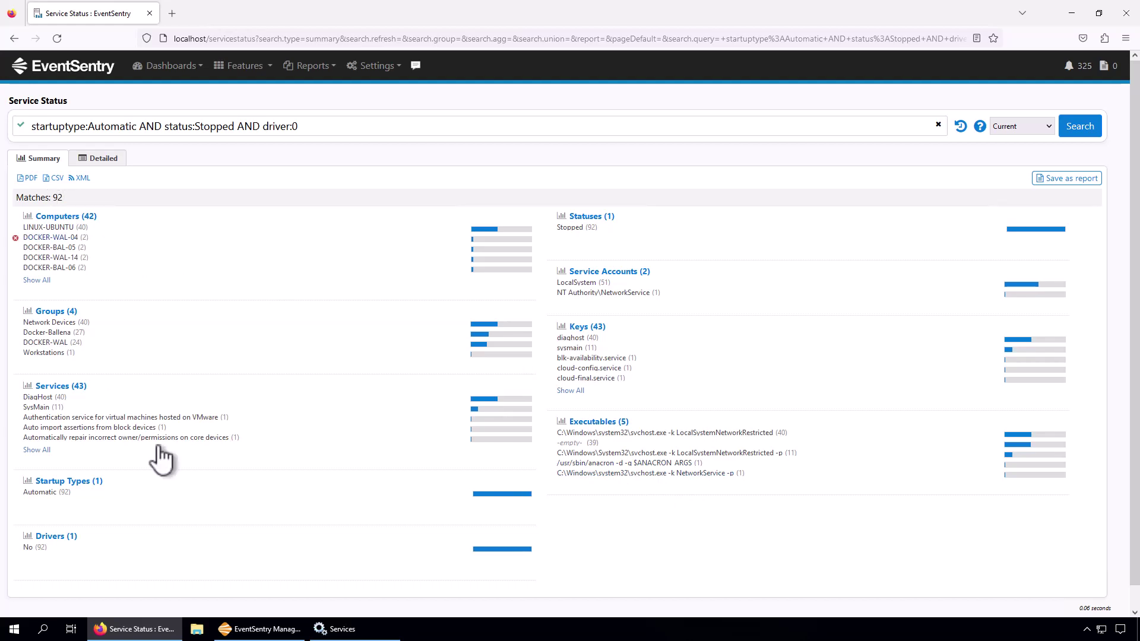
Exclude the groups Docker-Ballena and DOCKER-WAL and the computer LINUX-UBUNTU from the results, and show the detailed list
mouse_move(17, 346)
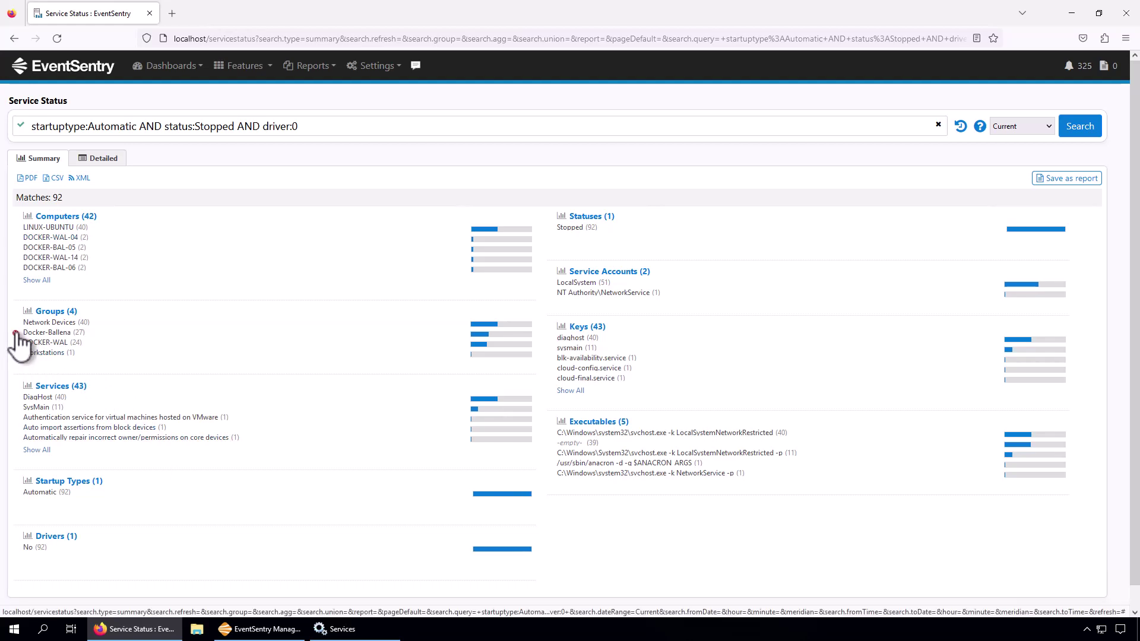
left_click(15, 332)
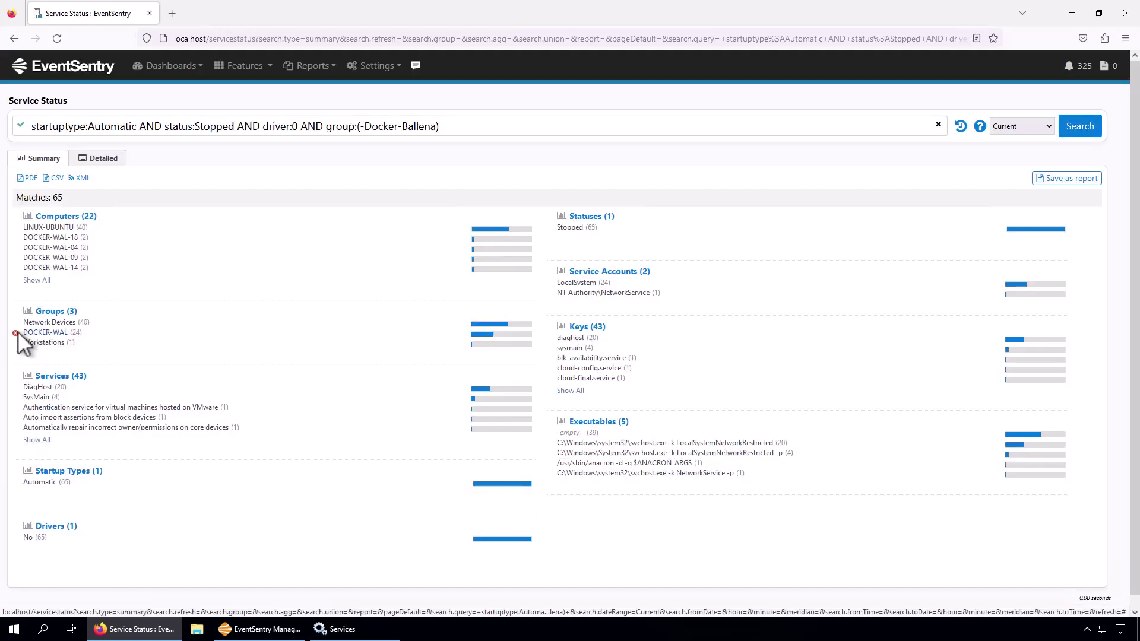
left_click(15, 332)
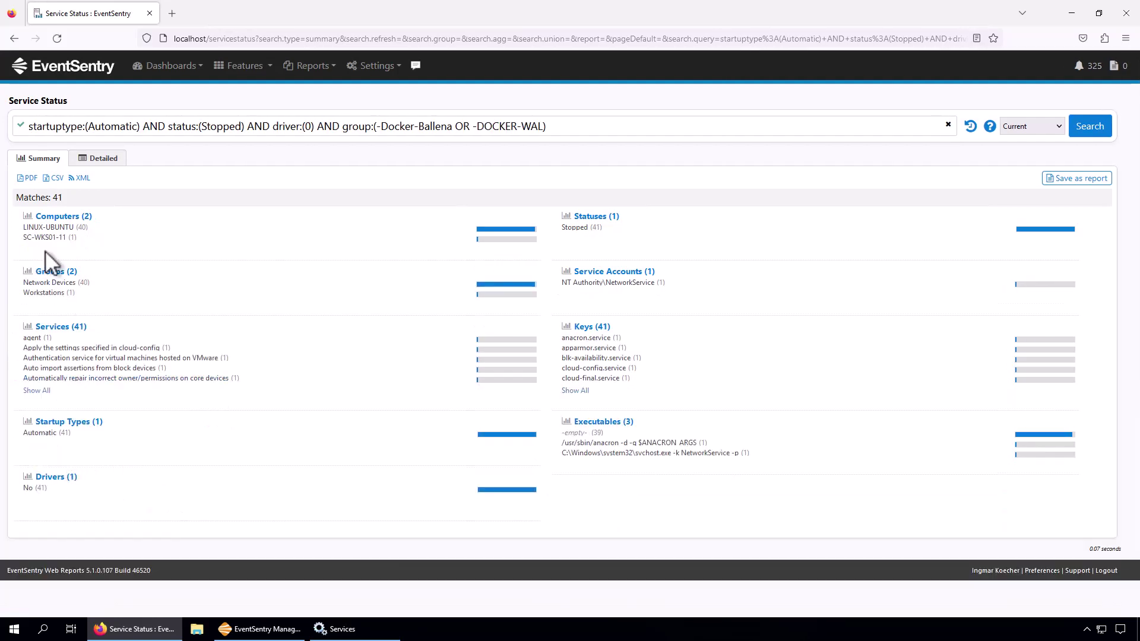
mouse_move(35, 238)
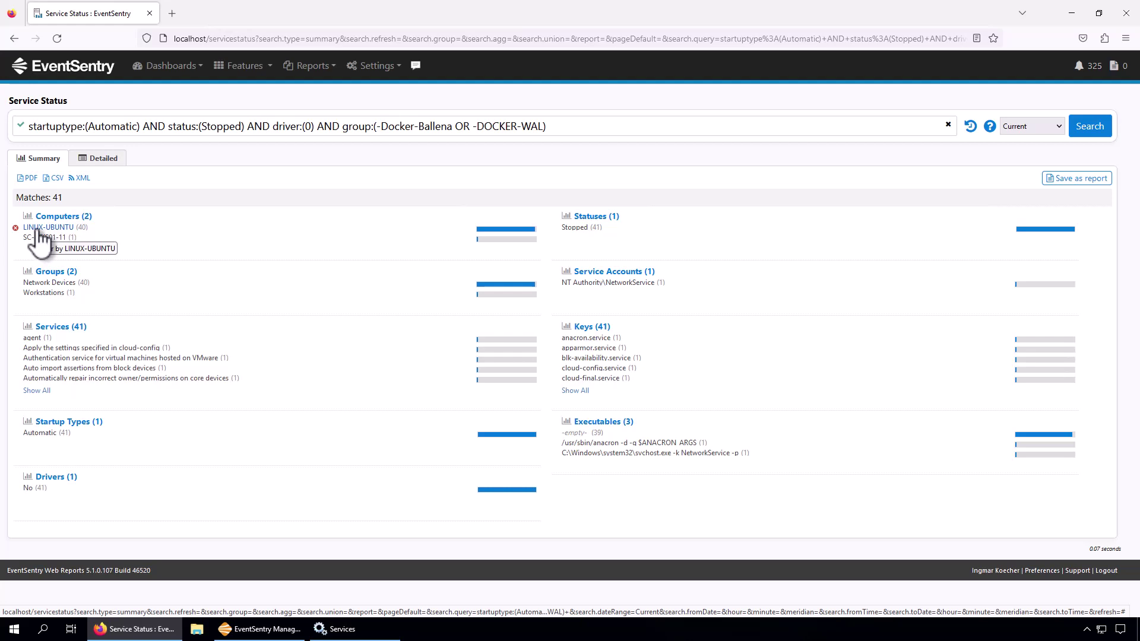
left_click(15, 228)
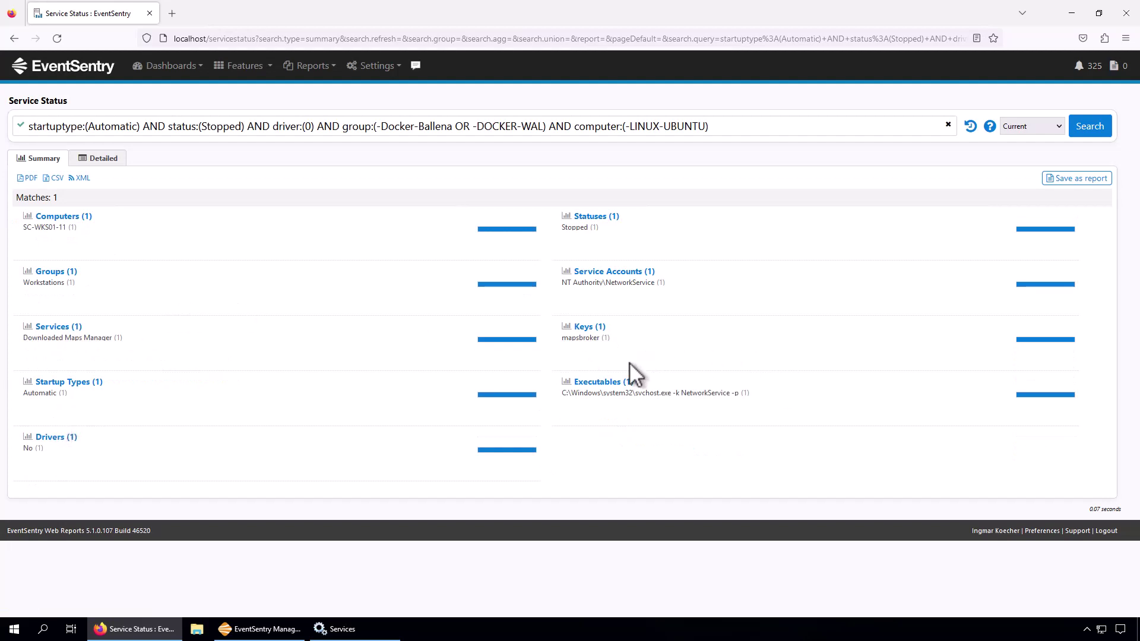
left_click(108, 162)
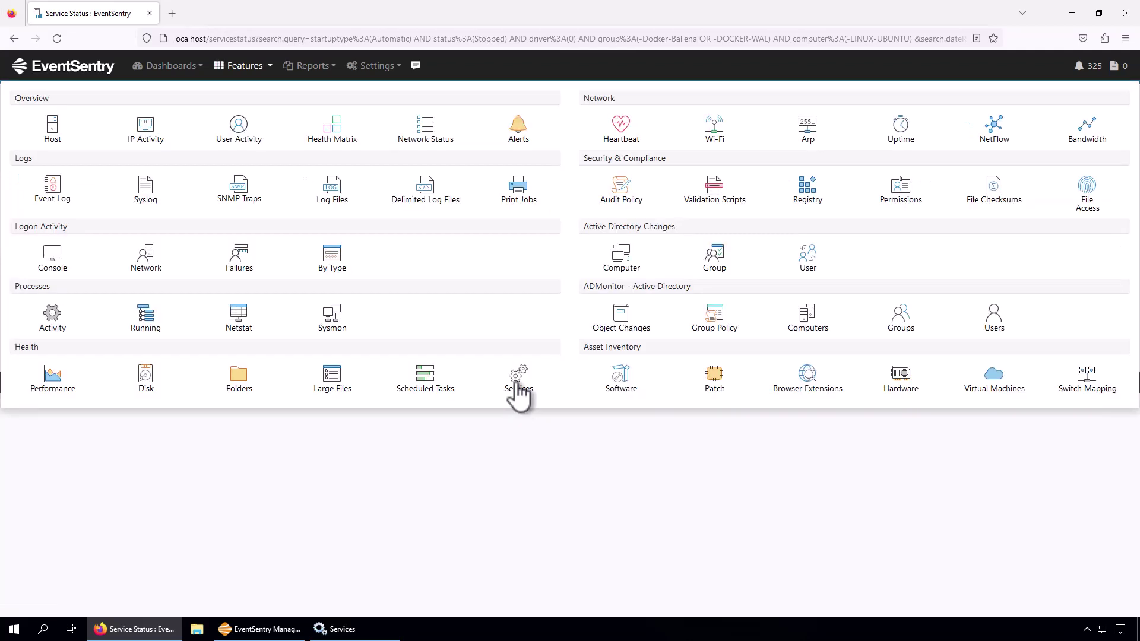
Reopen the unfiltered current service status report, examine the chart of services per computer, and return to the summary
left_click(515, 386)
left_click(518, 410)
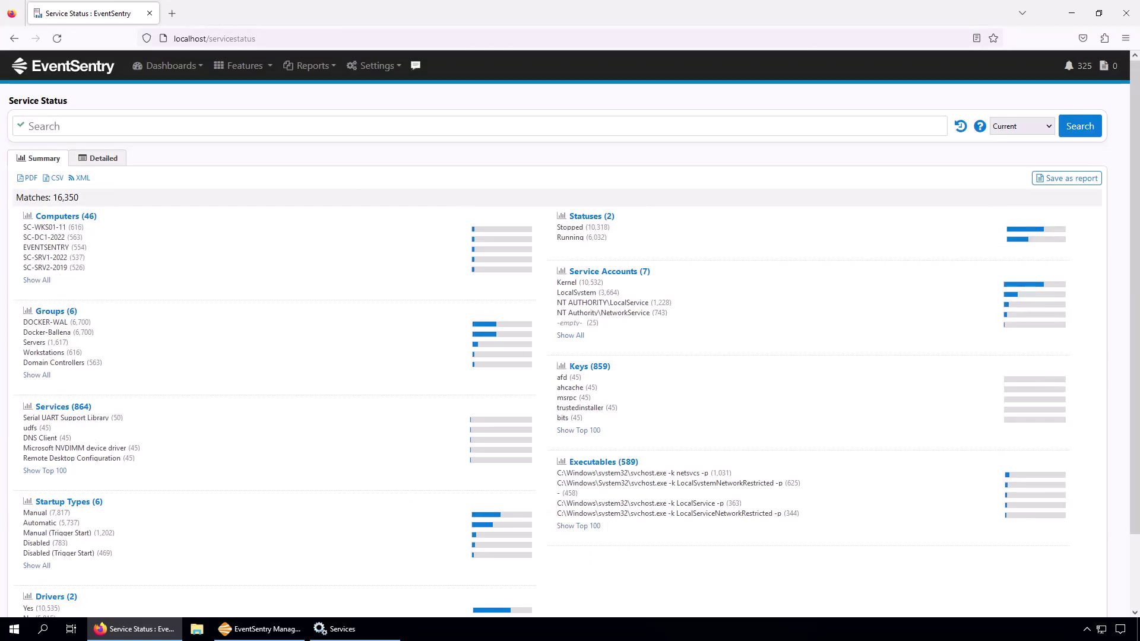
left_click(77, 215)
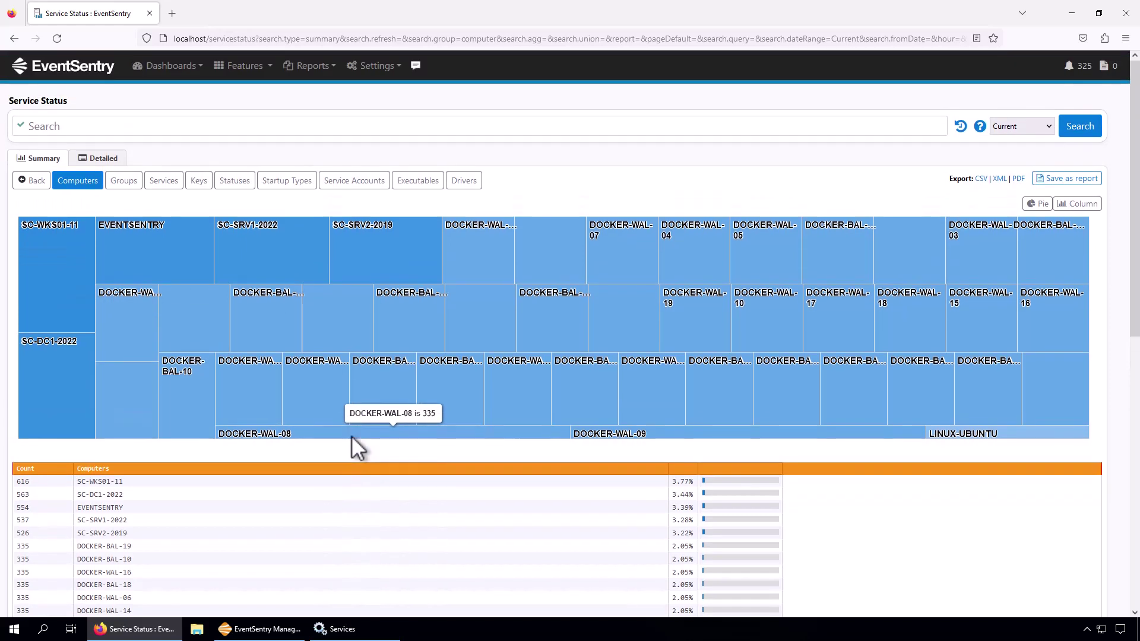
left_click(33, 180)
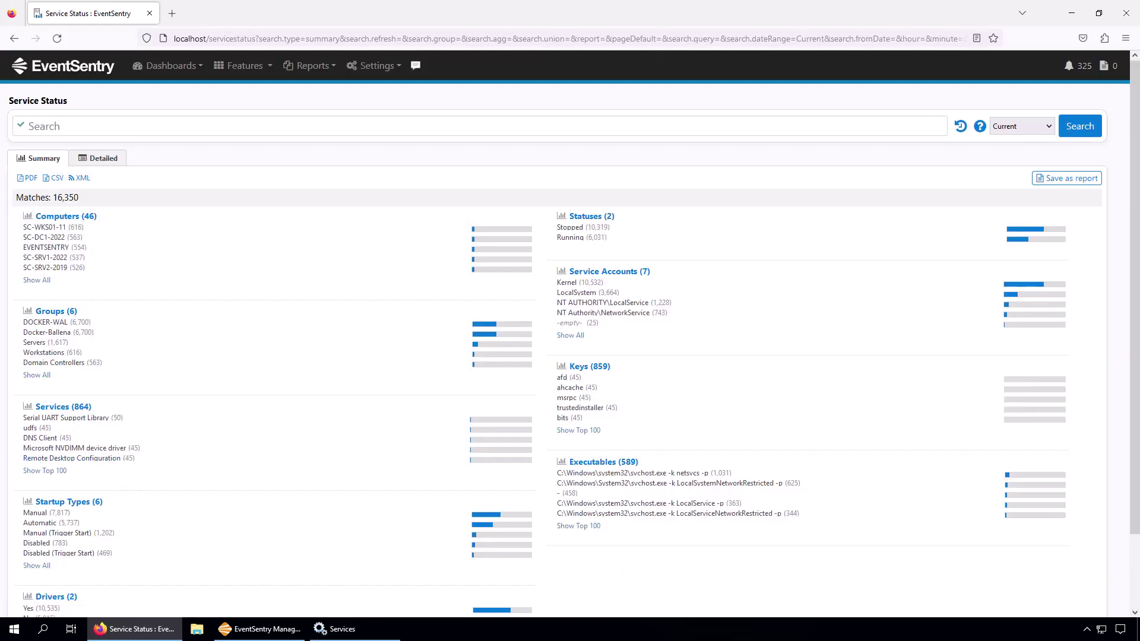
Open the service history report and limit it to the last 30 minutes
left_click(265, 67)
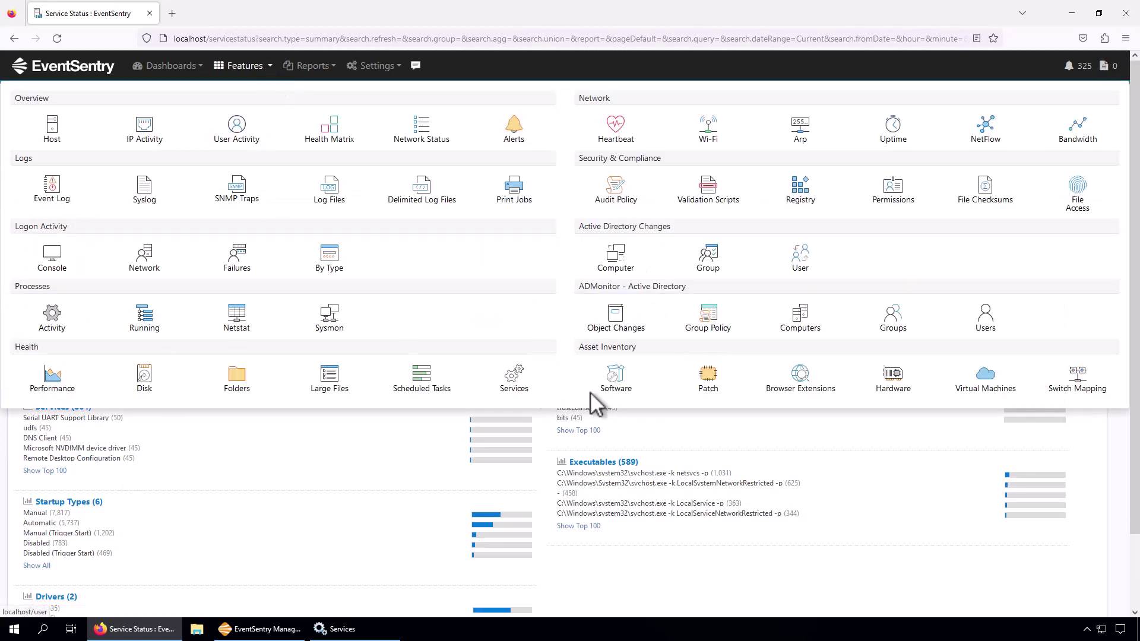
mouse_move(514, 383)
left_click(512, 428)
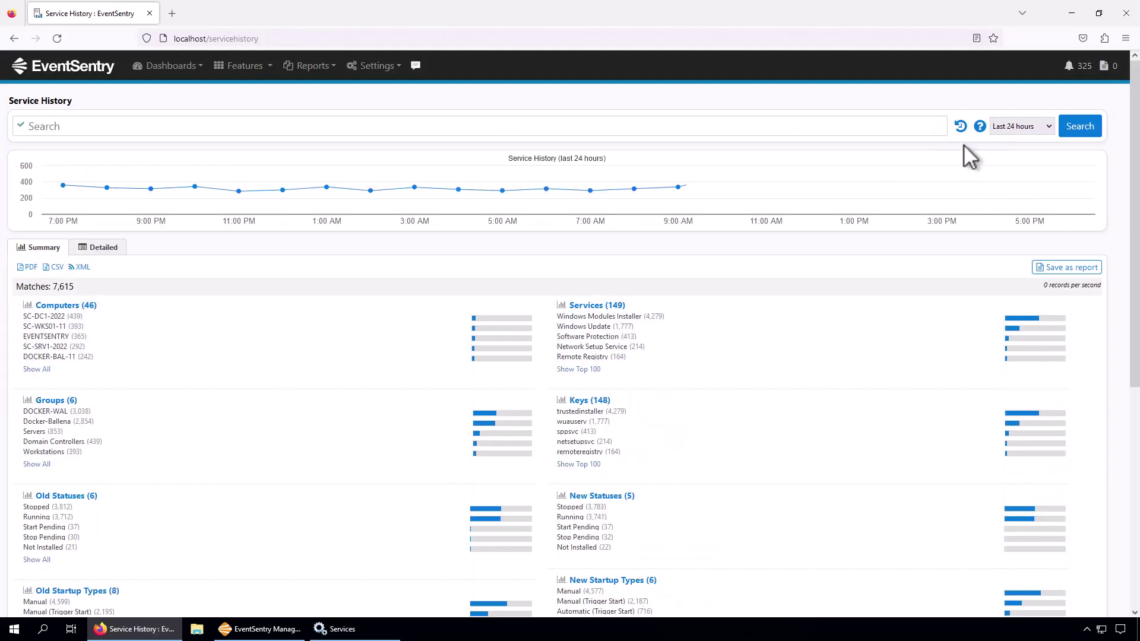
left_click(1016, 127)
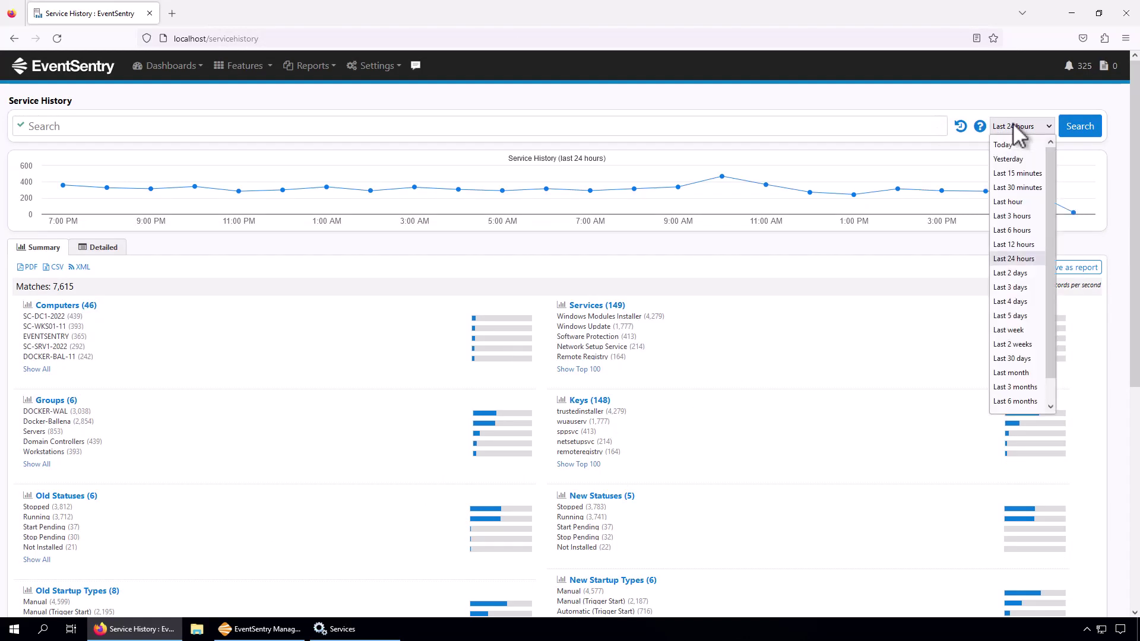
left_click(1020, 188)
left_click(1089, 127)
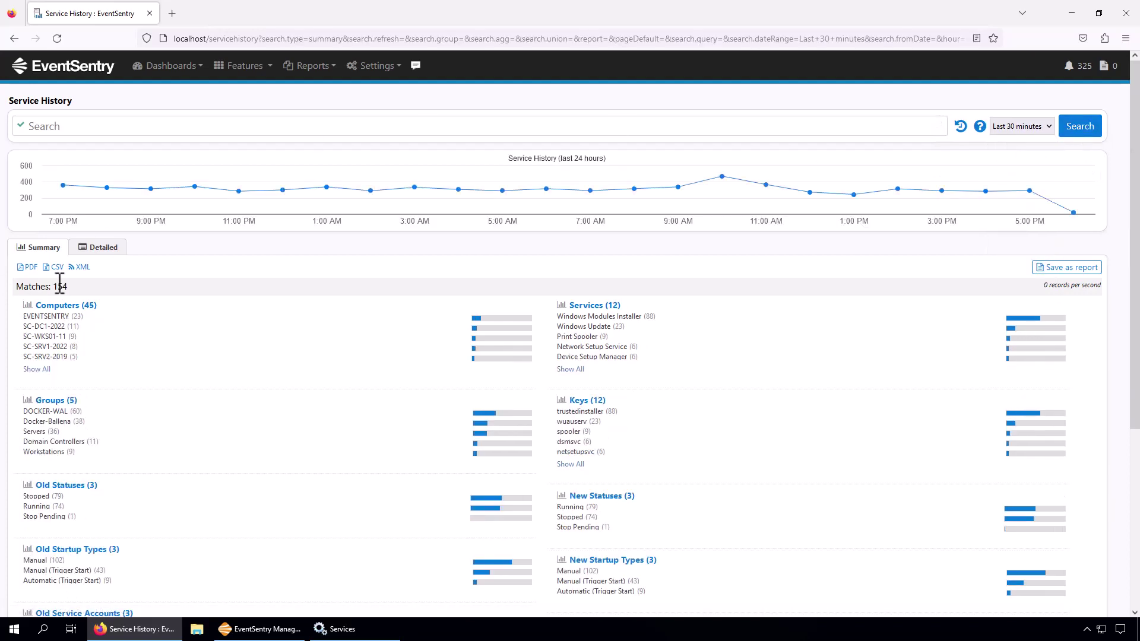
Show the detailed service history list and widen its Computer column so the full computer names fit
left_click(100, 249)
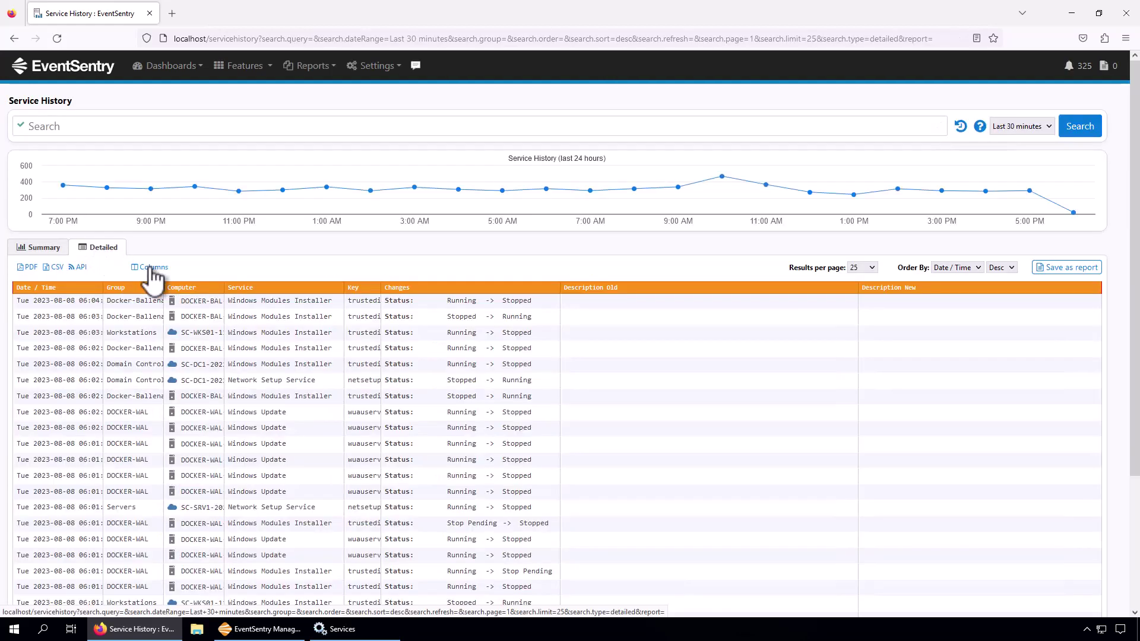
left_click_drag(228, 300, 293, 296)
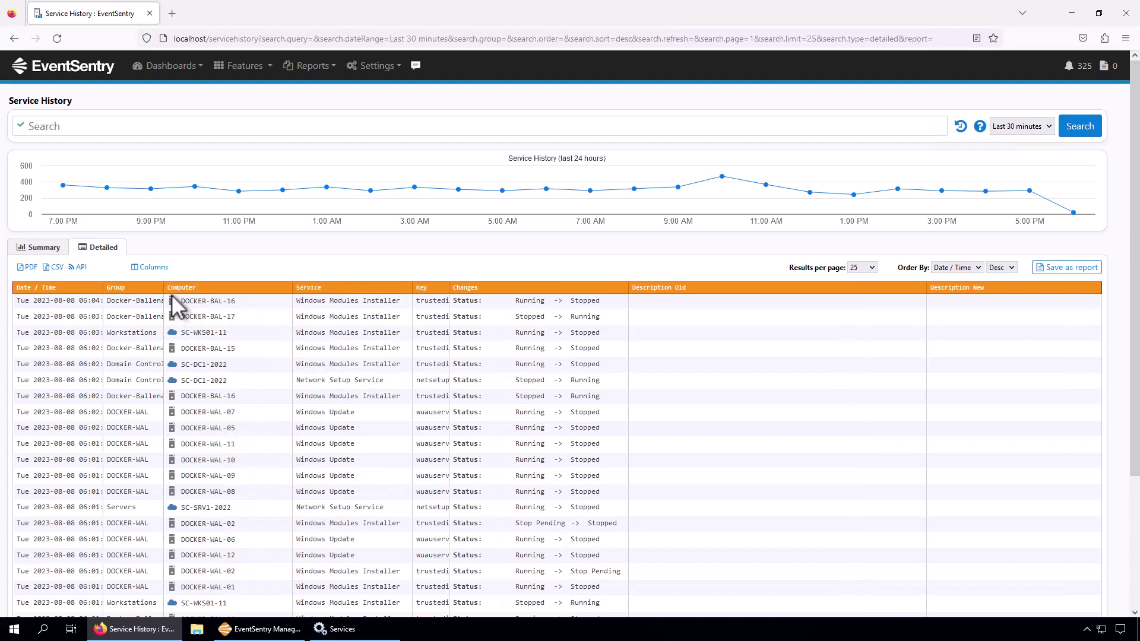
Widen the Group and Date / Time columns so their full values fit, and review the detailed service history entries
left_click_drag(165, 293, 205, 298)
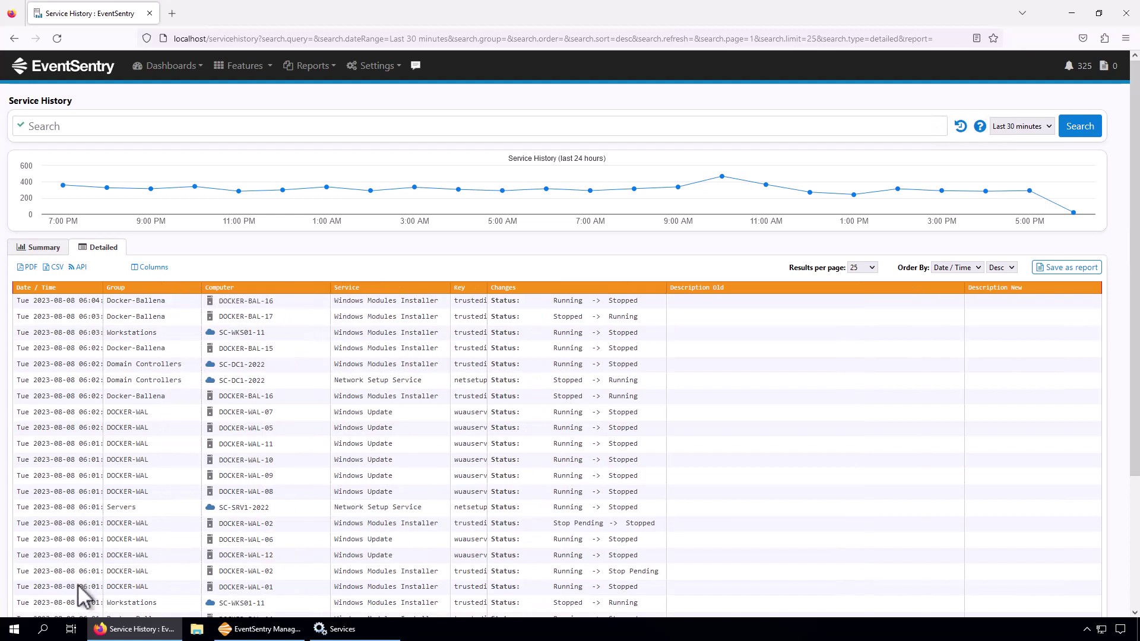
left_click_drag(104, 291, 142, 286)
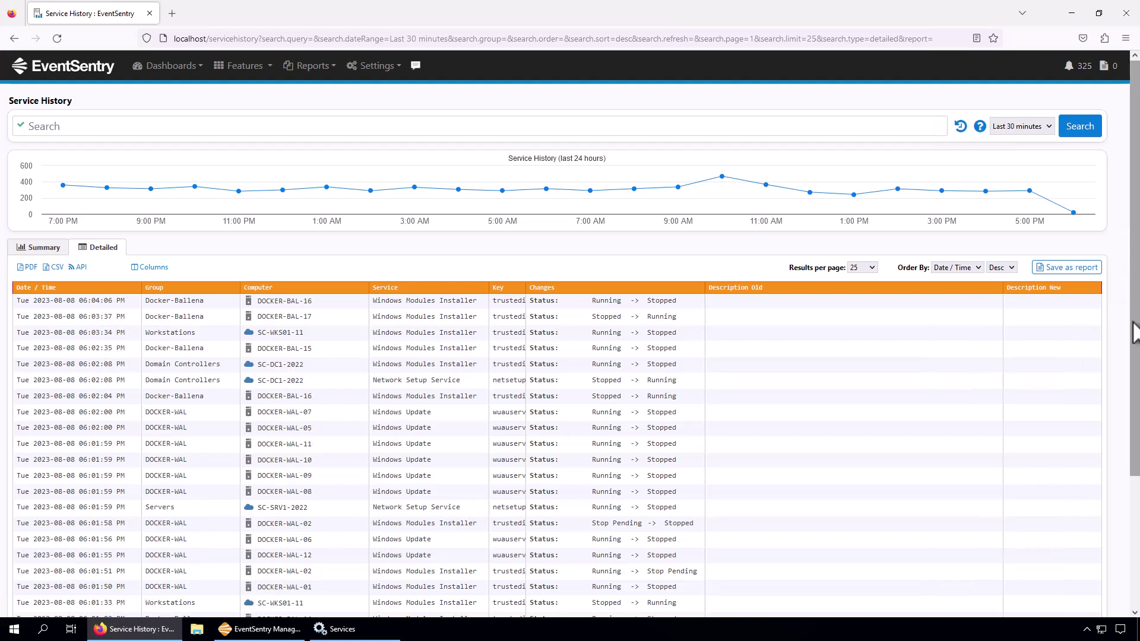
scroll(1133, 326, "down", 3)
scroll(1105, 344, "up", 3)
scroll(1105, 333, "down", 3)
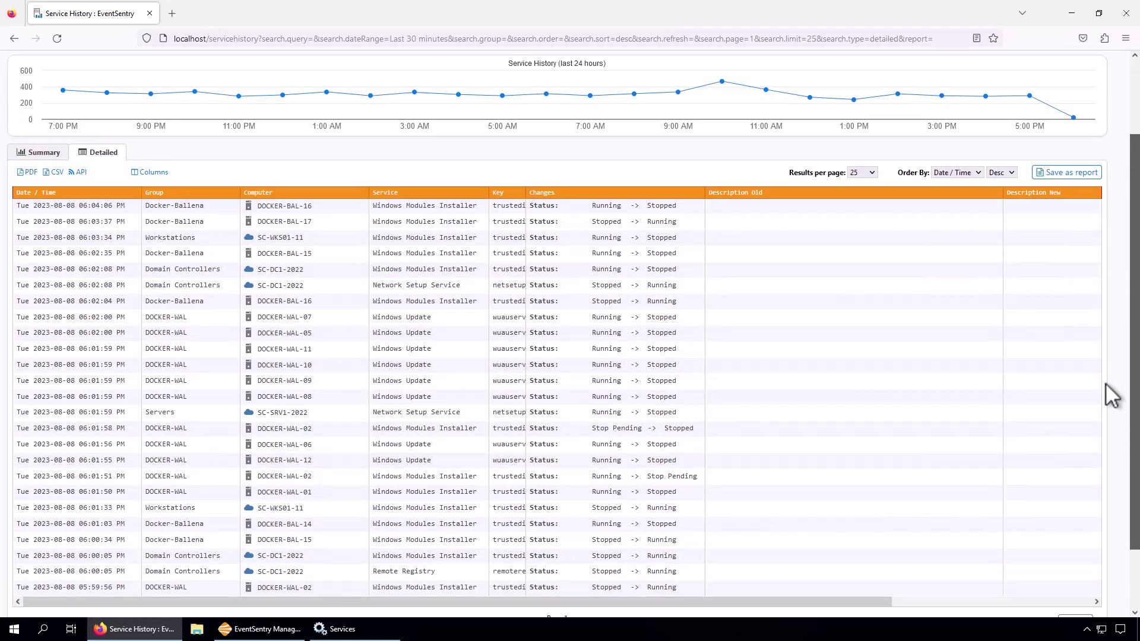
scroll(1107, 356, "up", 3)
Exclude the services Windows Modules Installer and Windows Update from the history, and examine the Print Spooler change on SC-WKS01-11 in the detailed list
left_click(44, 247)
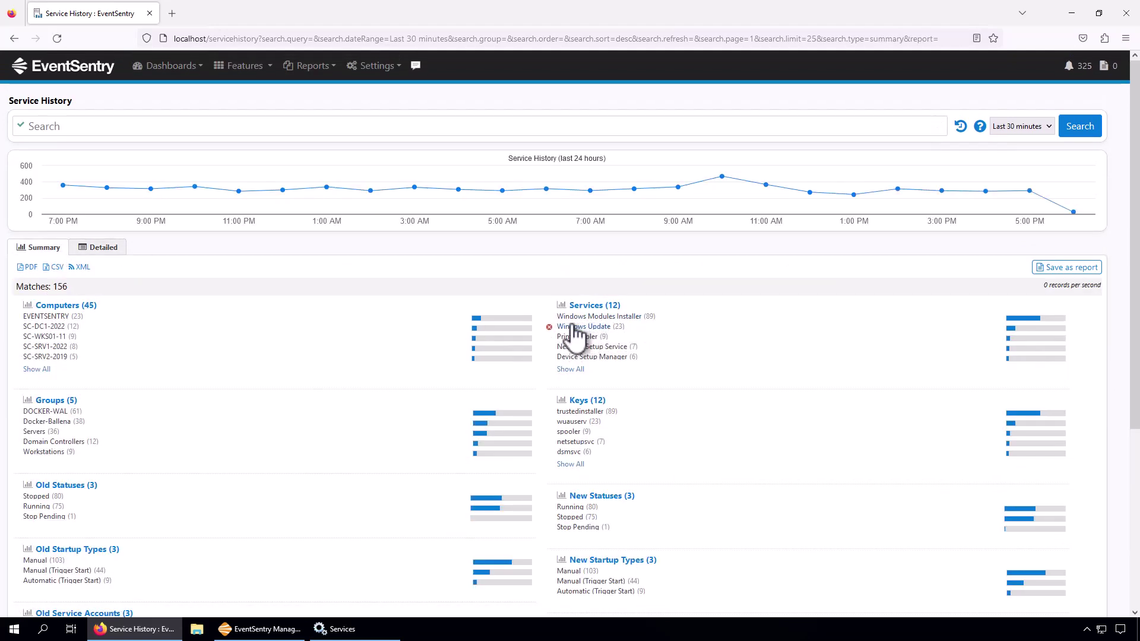
left_click(549, 317)
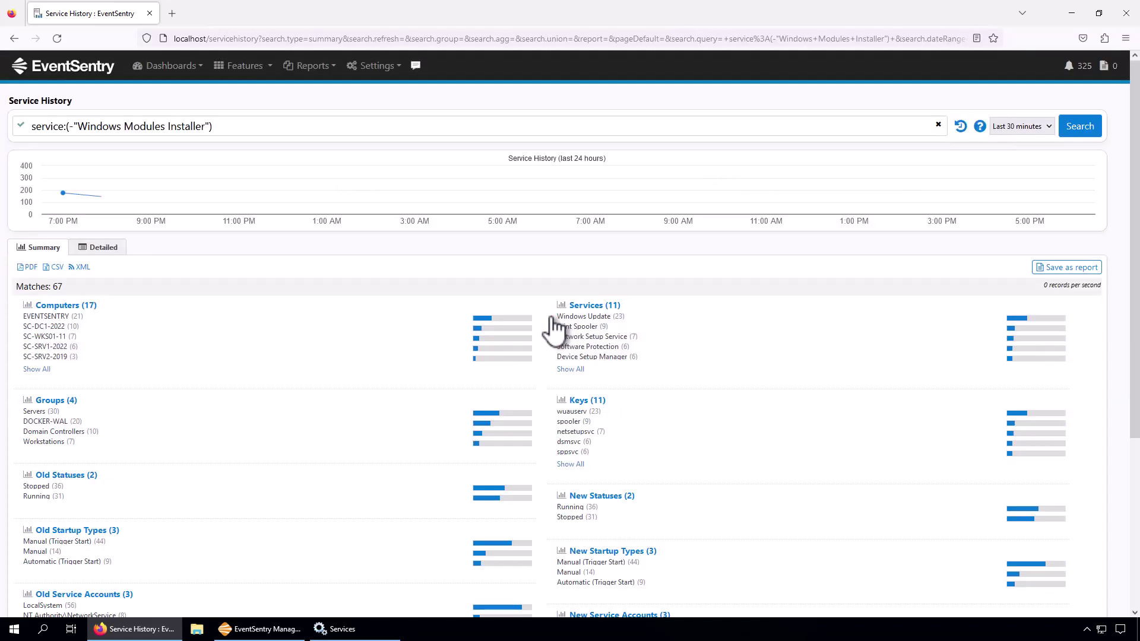
left_click(549, 317)
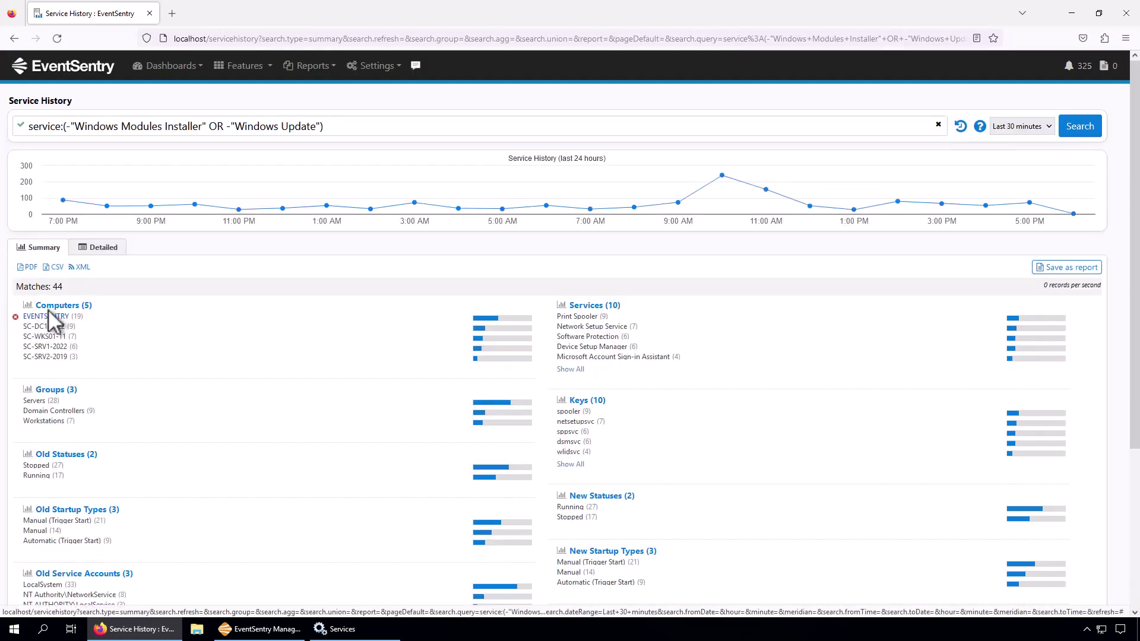
left_click(97, 250)
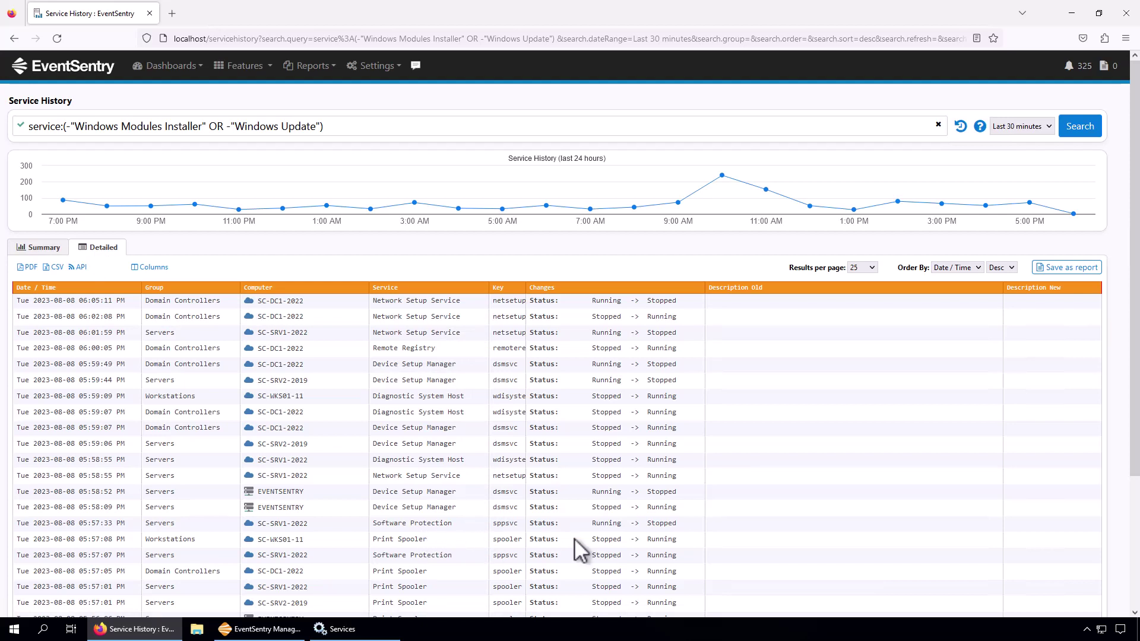
left_click(656, 542)
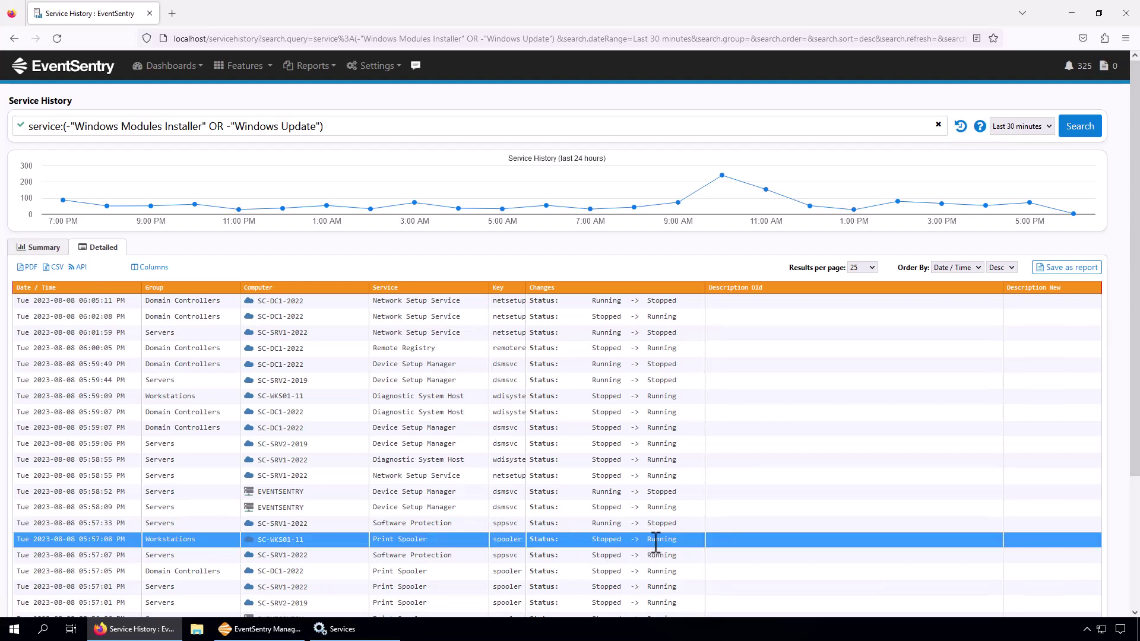
left_click(654, 542)
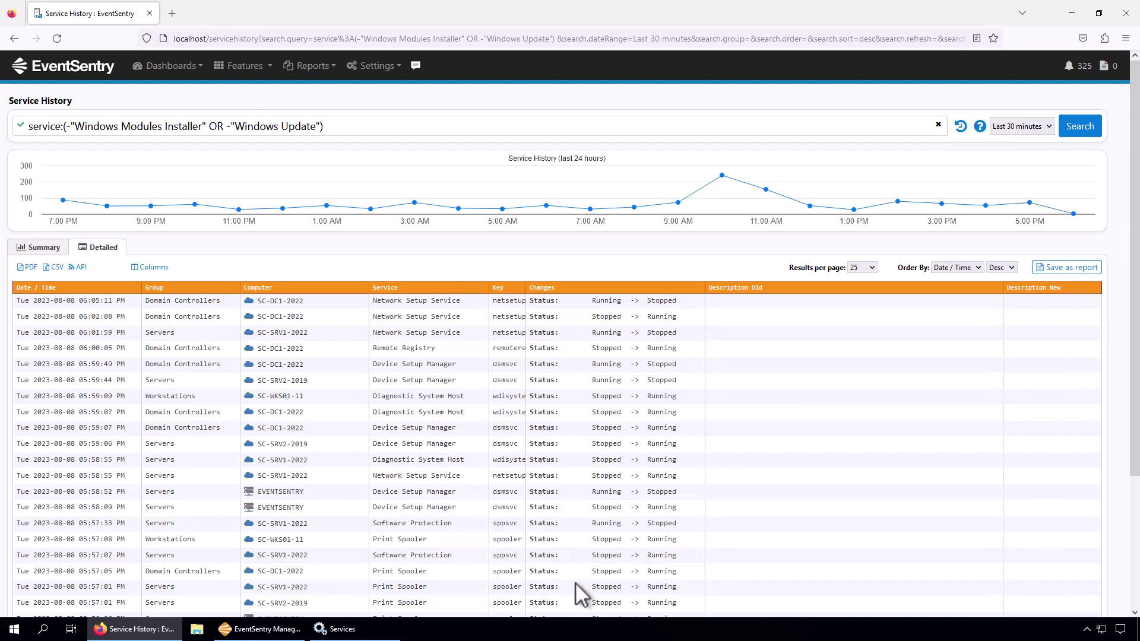
Also exclude Network Setup Service, Software Protection and Device Setup Manager from the service history, and show the detailed list
left_click(41, 252)
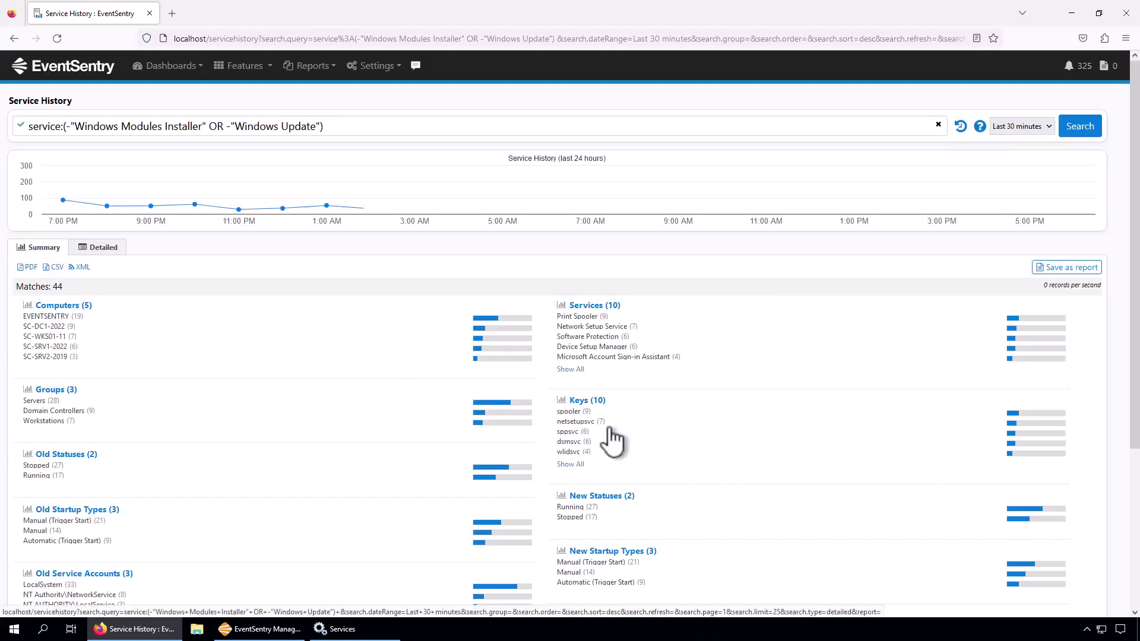
left_click(548, 327)
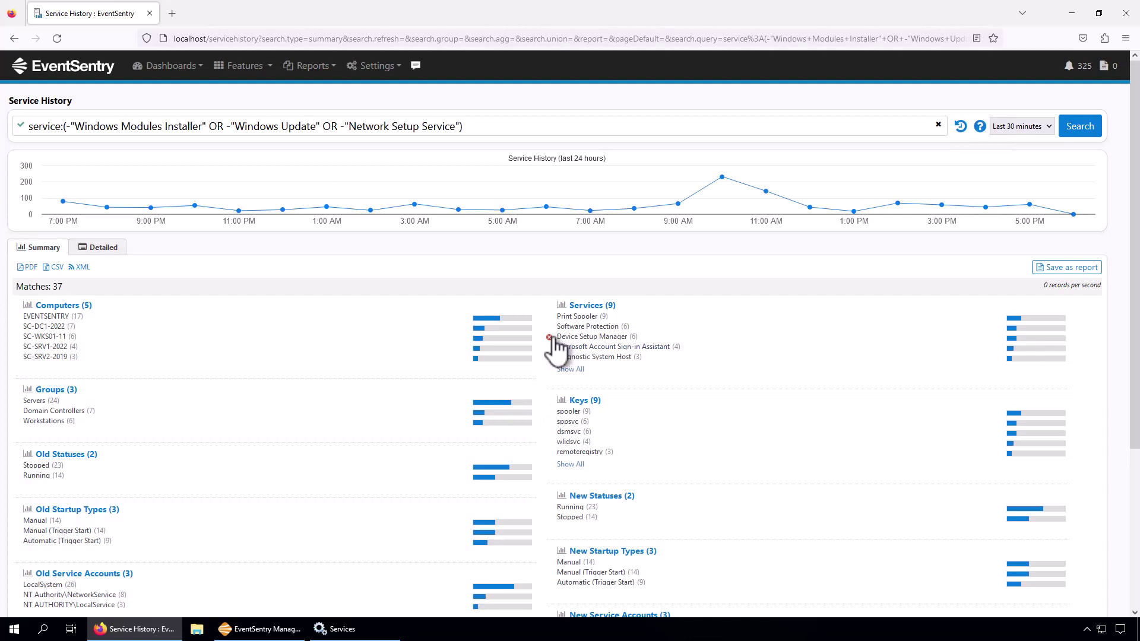
left_click(550, 327)
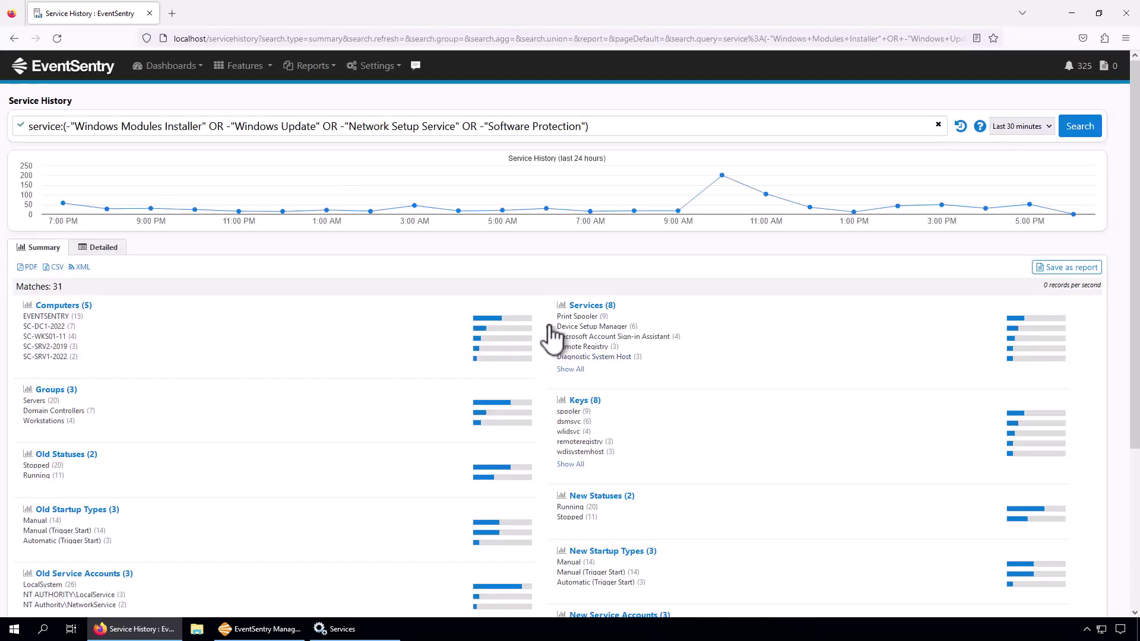
left_click(549, 327)
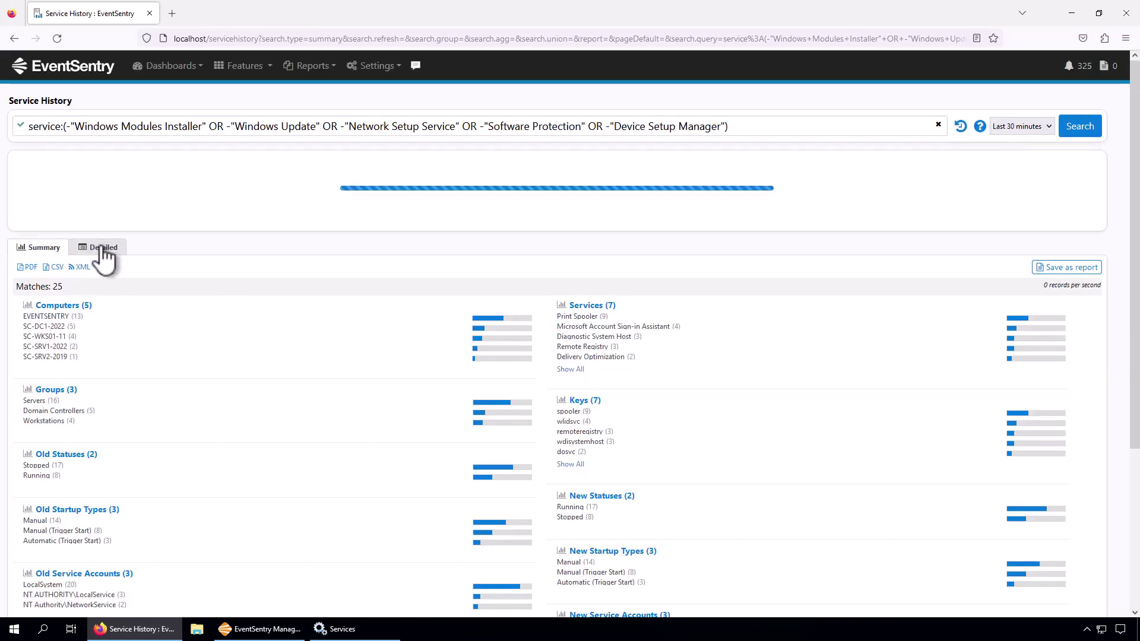
left_click(102, 246)
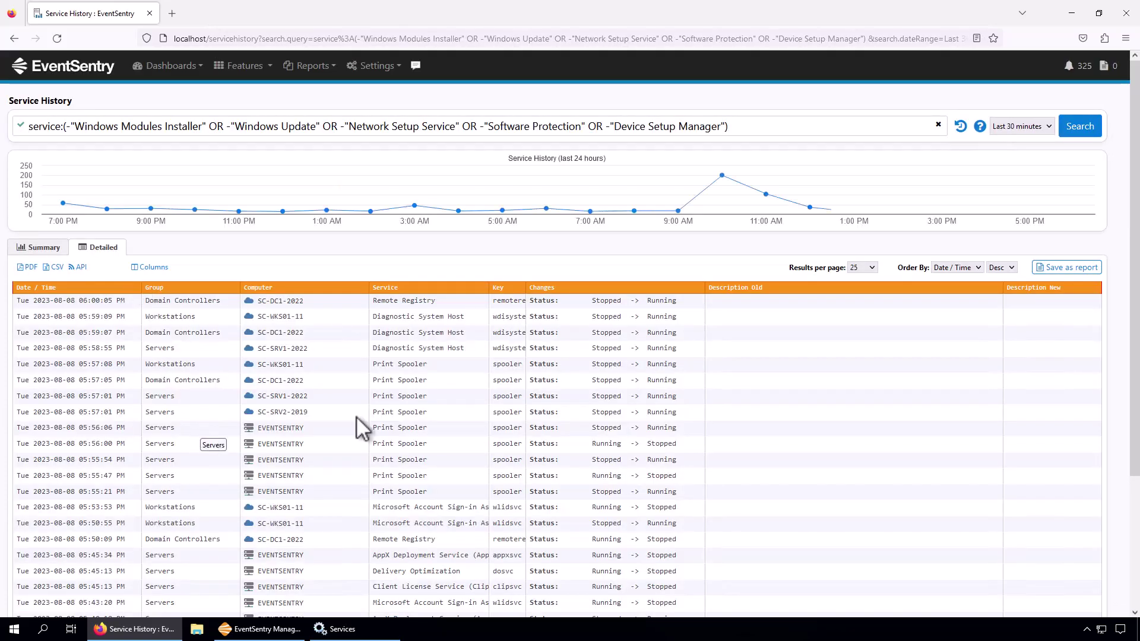